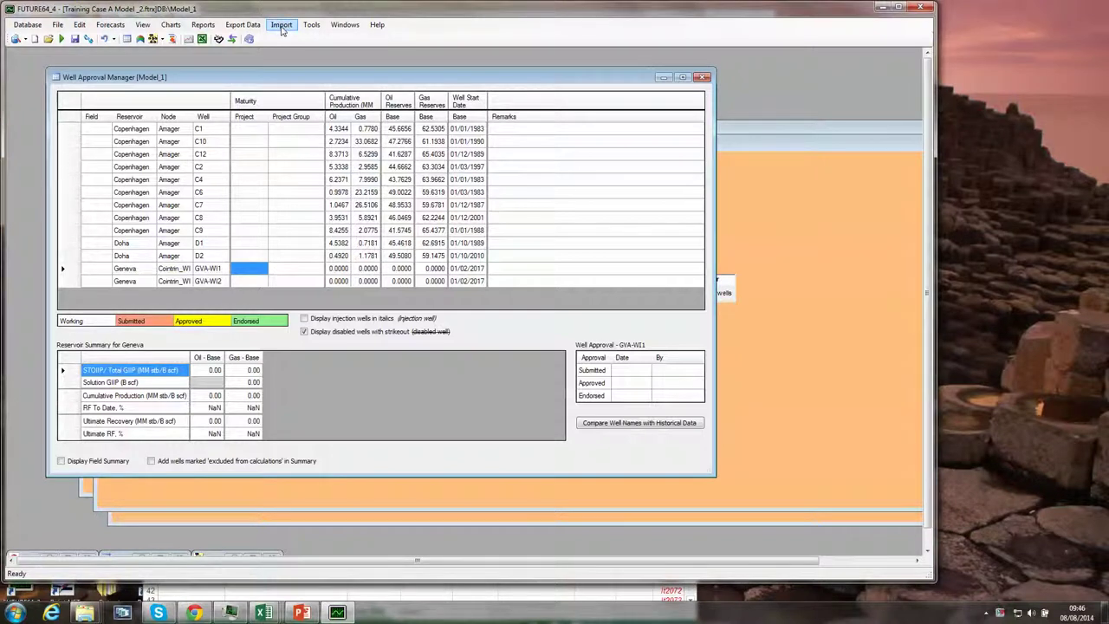
left_click(279, 28)
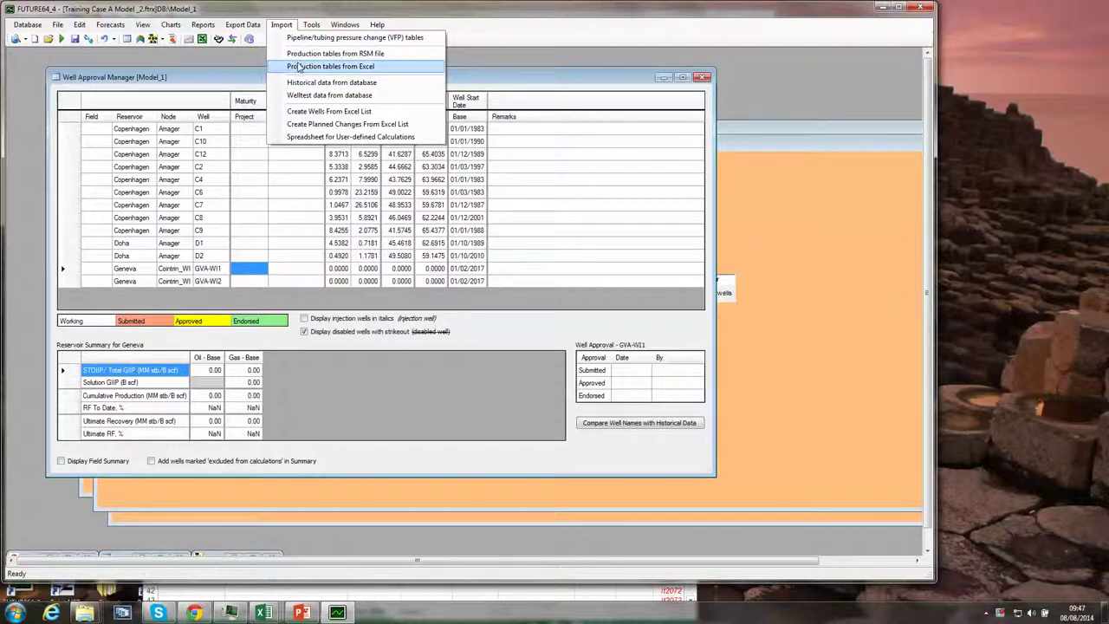
left_click(194, 67)
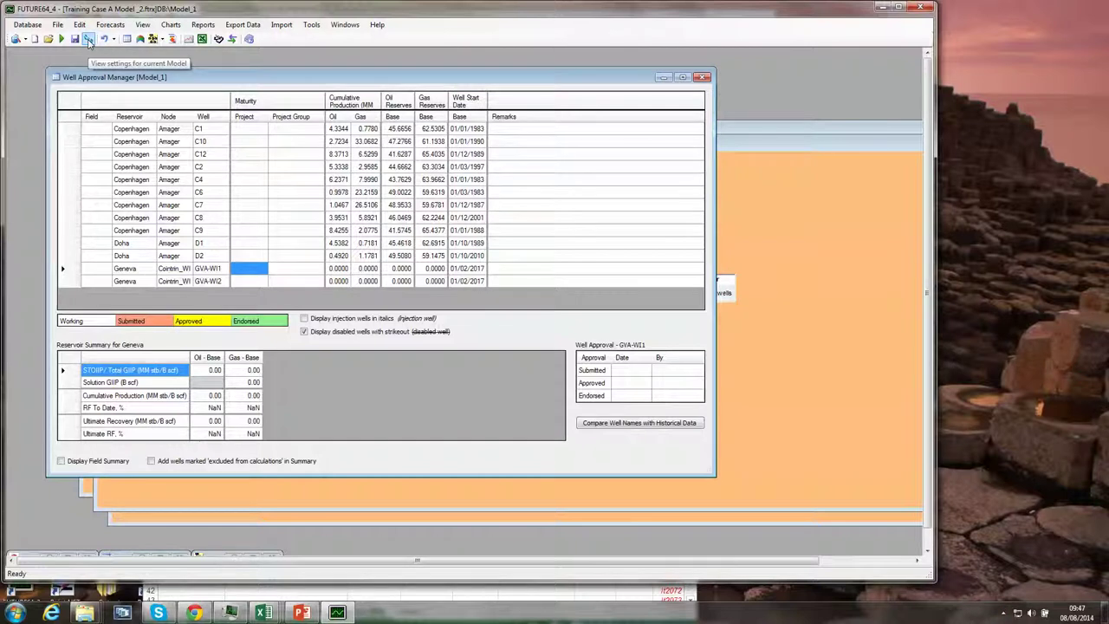
Review the settings for the current model, including its historical data source and timestep definition, and accept them.
left_click(57, 25)
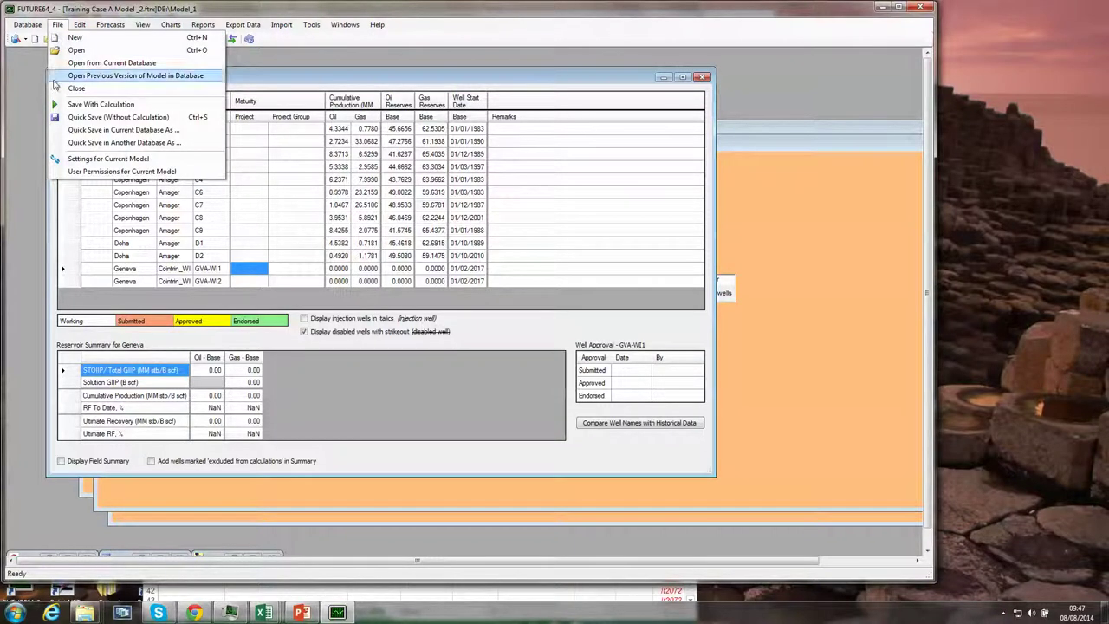
left_click(108, 161)
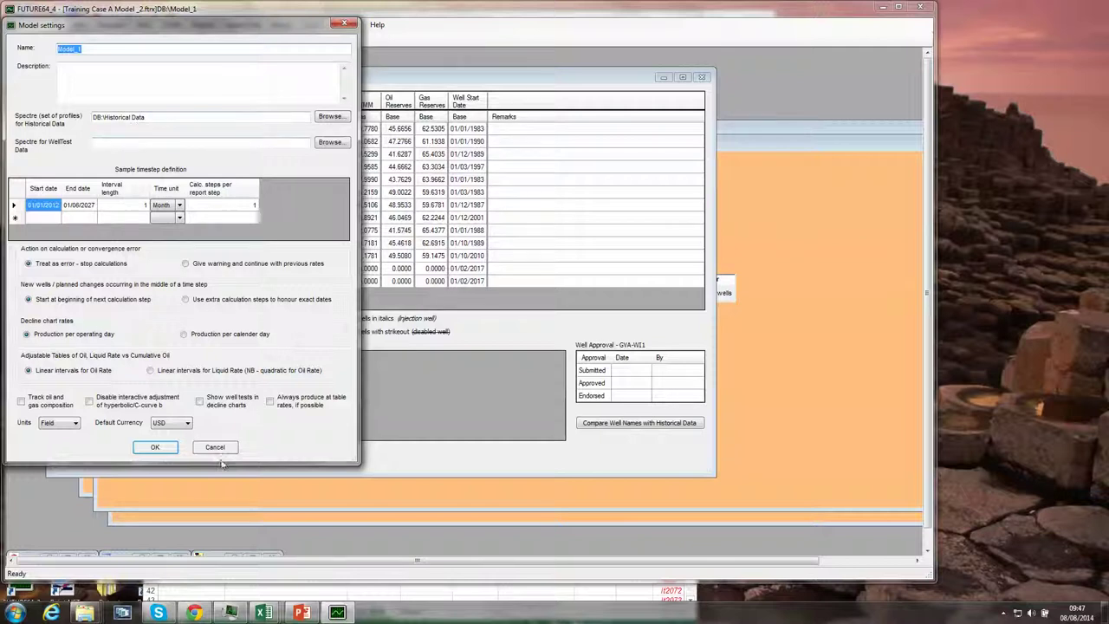
left_click(173, 450)
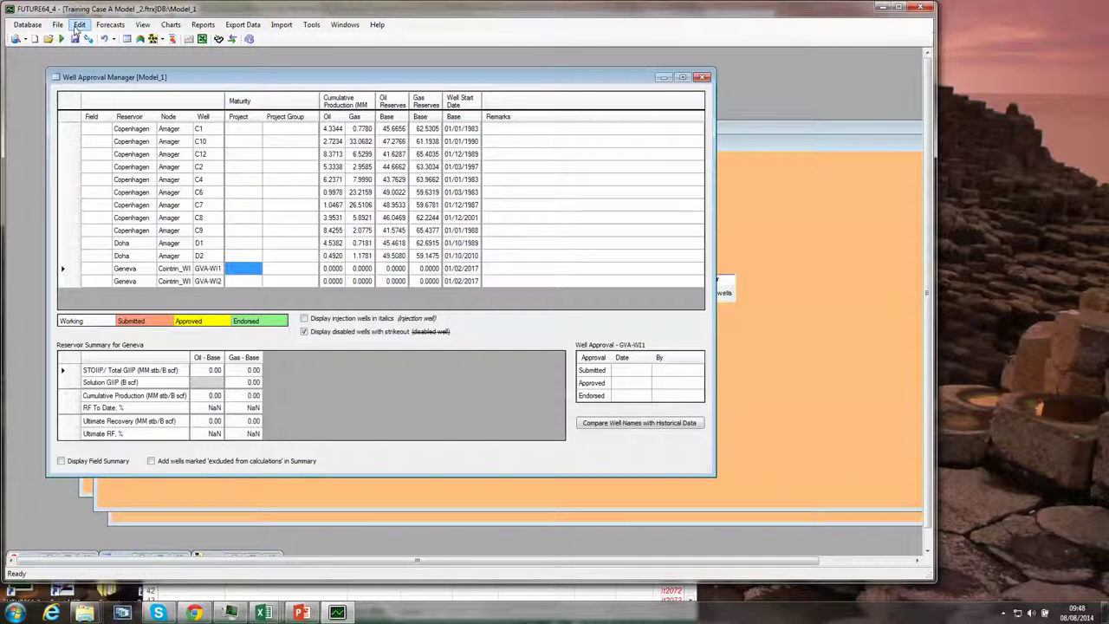
left_click(79, 26)
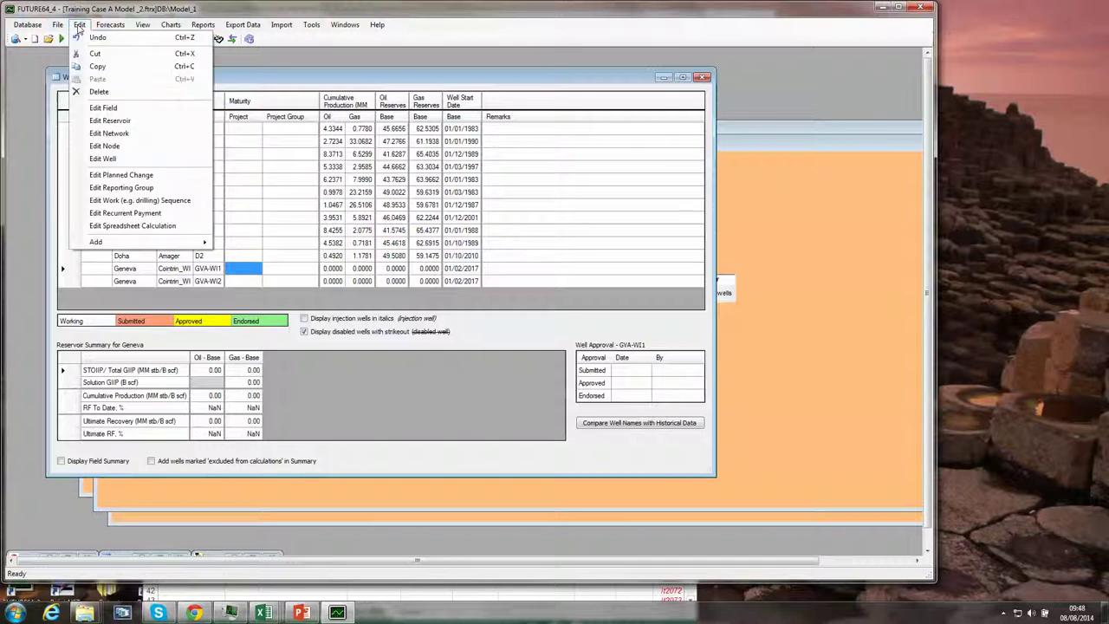
left_click(106, 158)
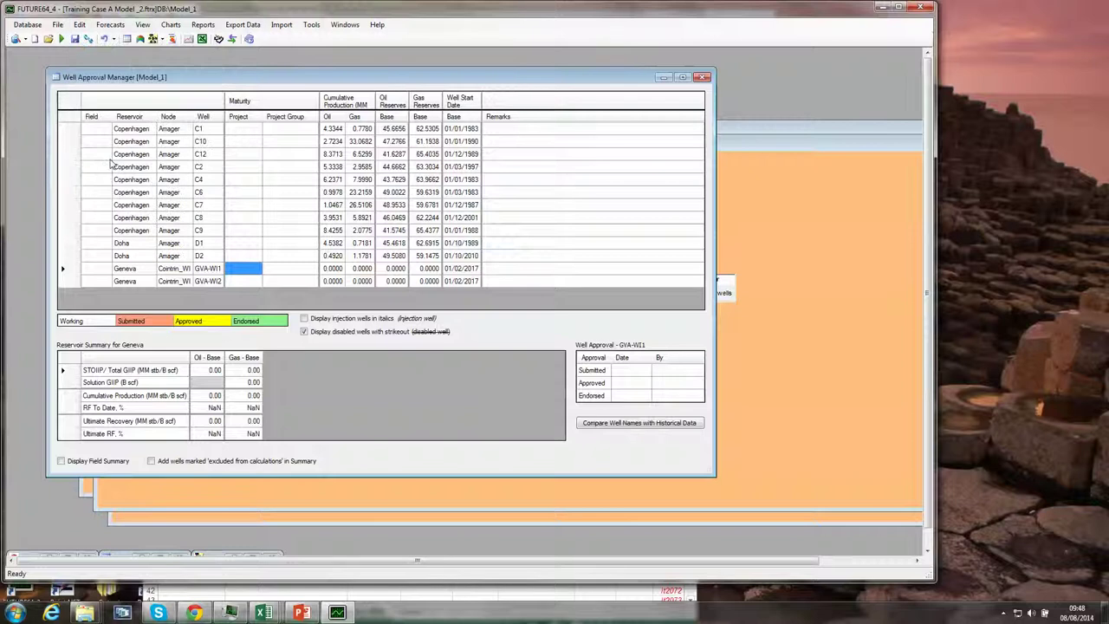
left_click(167, 215)
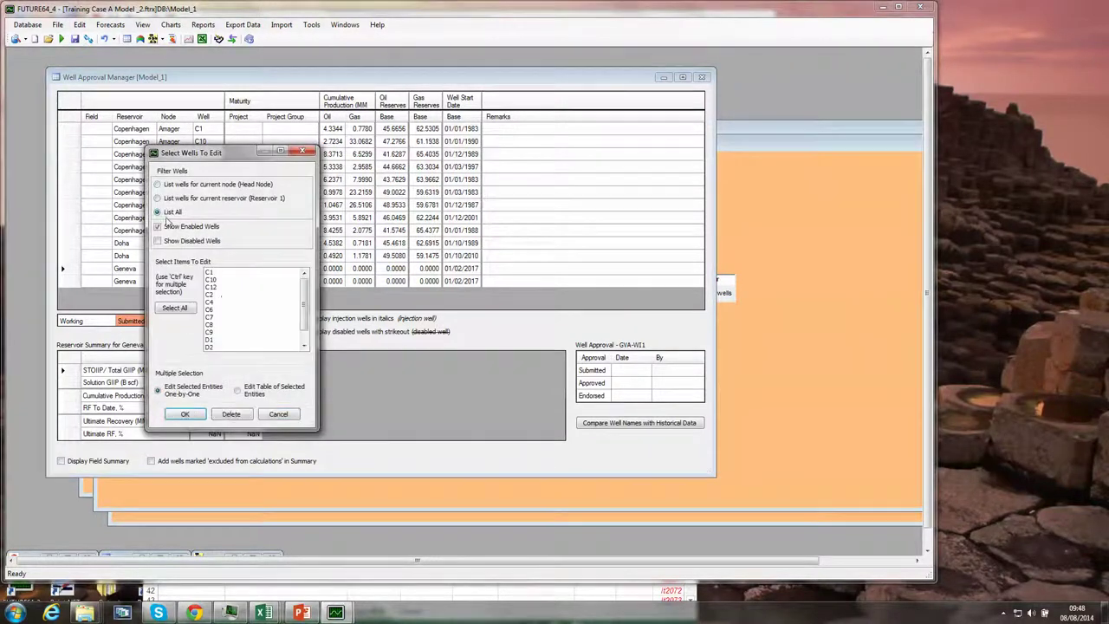
left_click_drag(224, 275, 222, 355)
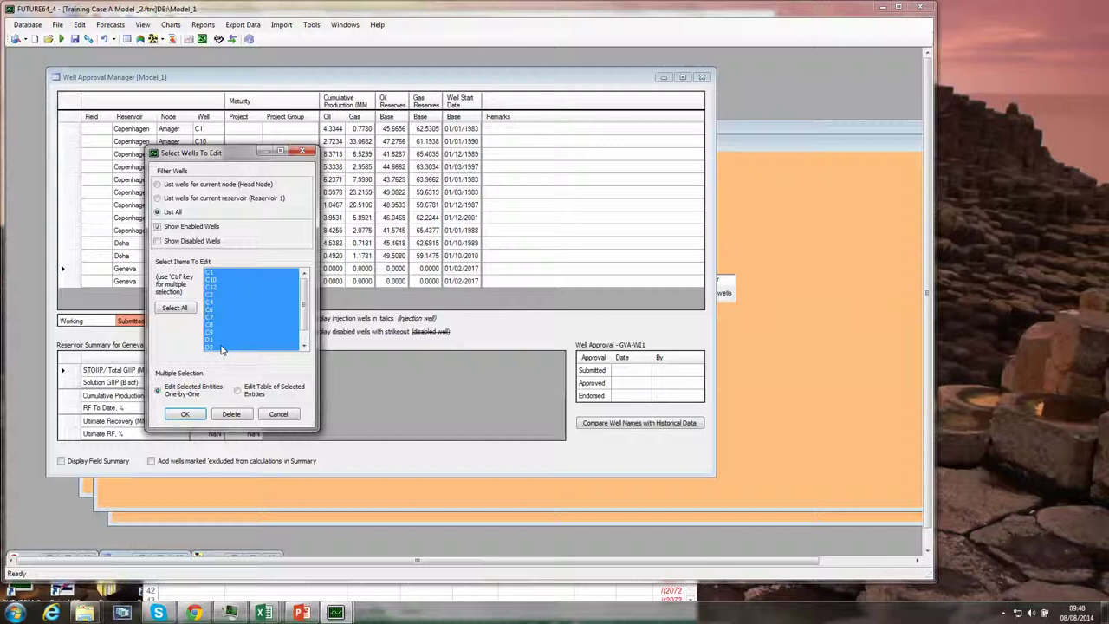
left_click(183, 414)
left_click(278, 415)
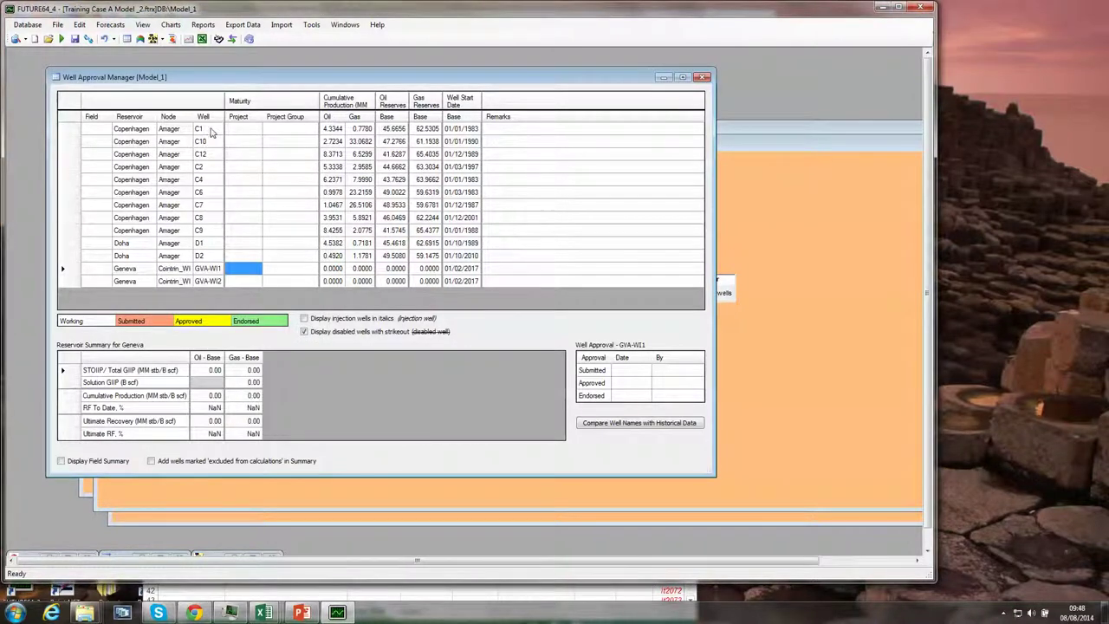
Open the well segment properties for wells C1 through D2 from the Well Approval Manager.
left_click_drag(210, 130, 213, 256)
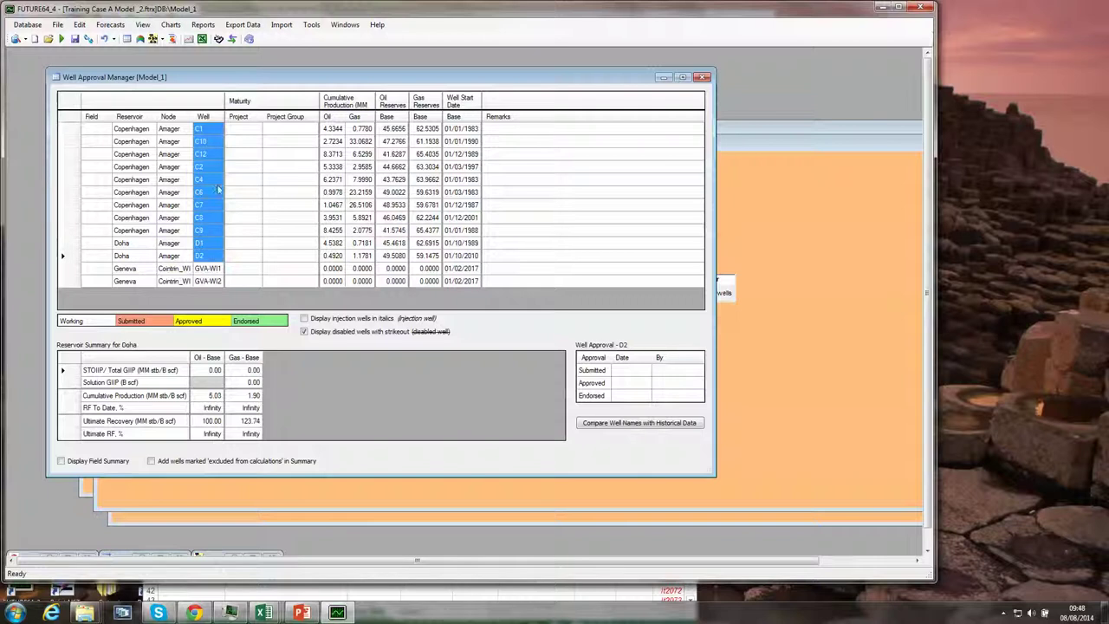
right_click(215, 132)
left_click(253, 140)
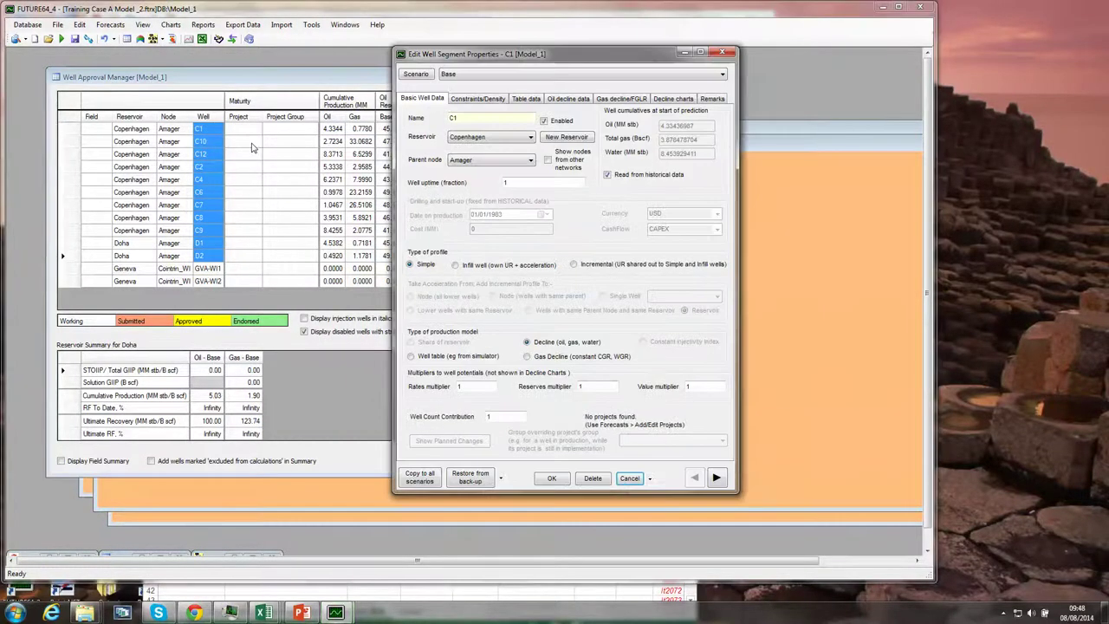
left_click_drag(525, 63, 291, 68)
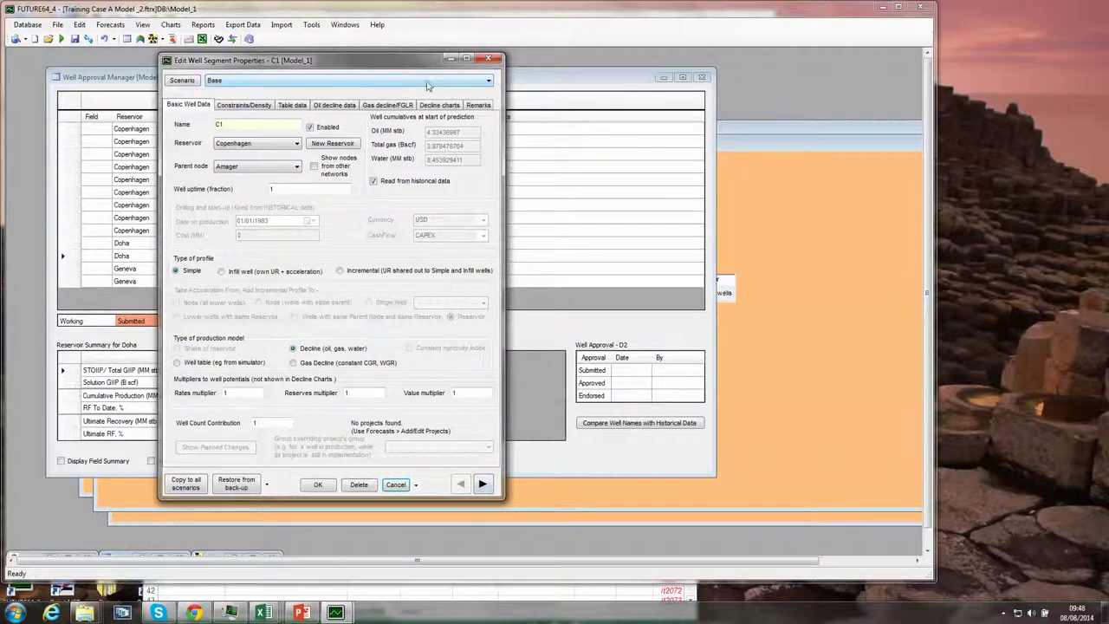
Check the available scenarios and the basic well data for well C1.
left_click(488, 83)
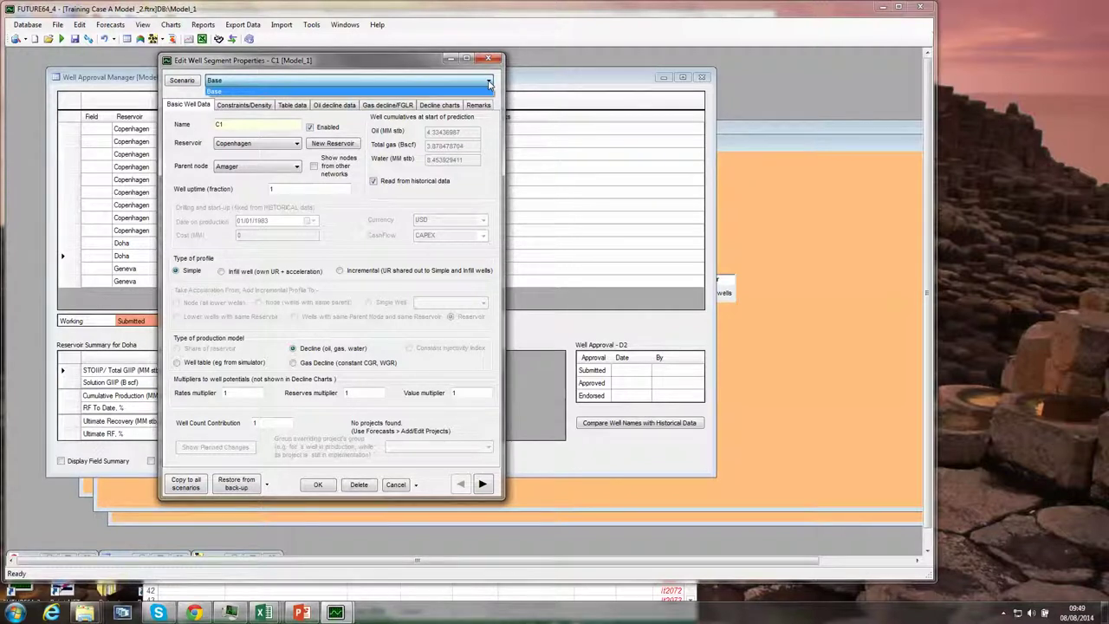
left_click(494, 163)
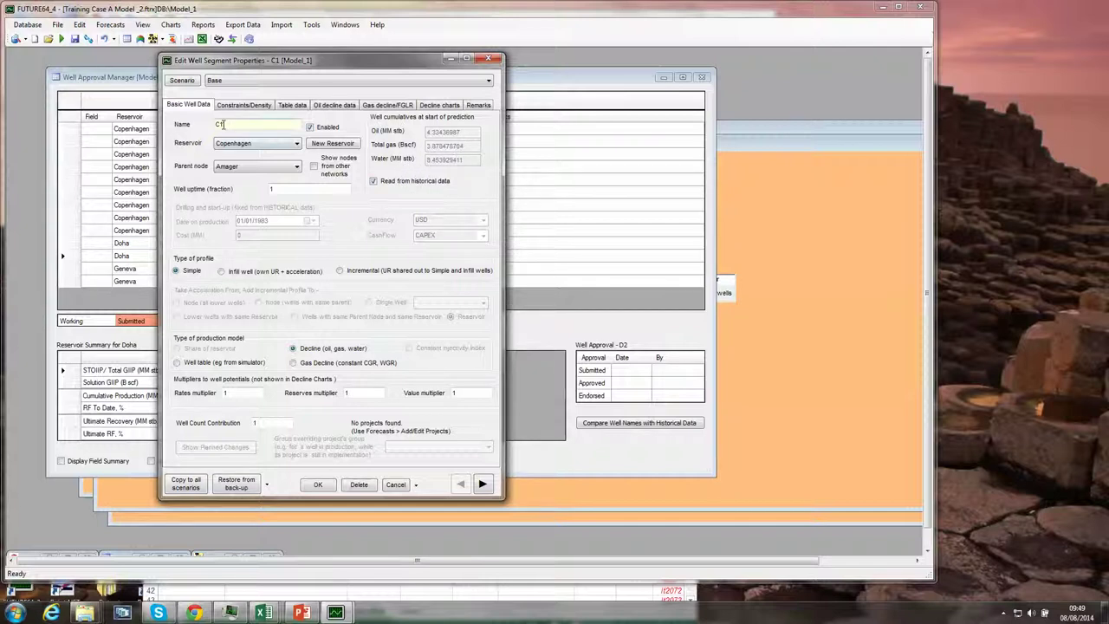
left_click(217, 124)
key("Delete")
Examine well C1's oil decline data with gross liquid rate from independent oil-rate and oil-cut declines, and return to rate and pressure constraints.
left_click(330, 105)
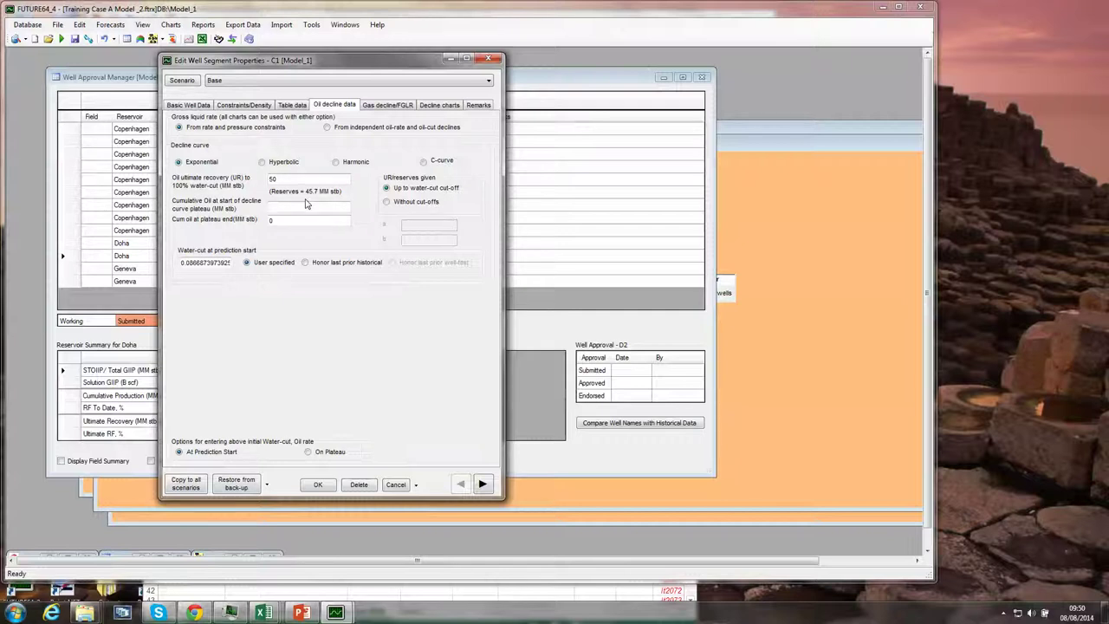
left_click(327, 127)
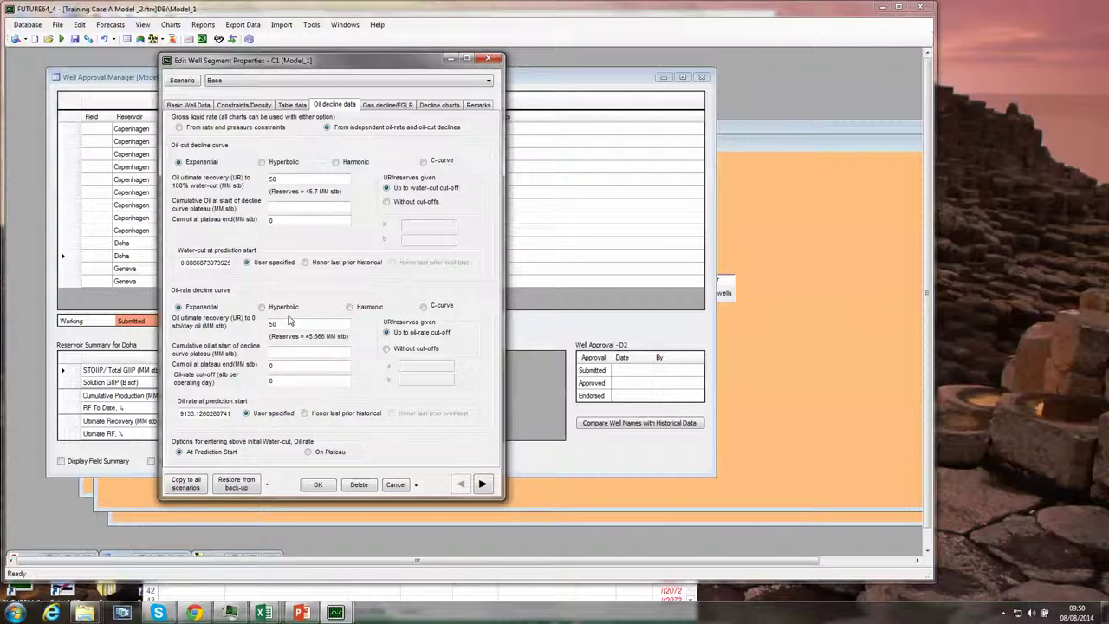
left_click(180, 129)
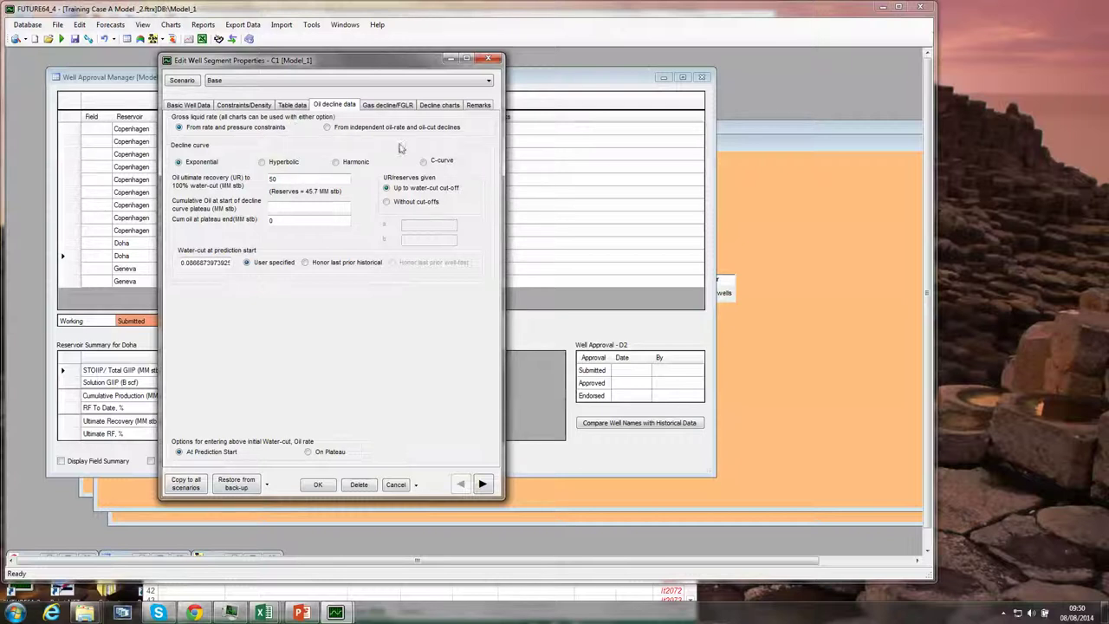
Show well C1's decline charts in an enlarged properties window, with Water-cut, WOR, GOR vs cum. oil as the main chart.
left_click(437, 104)
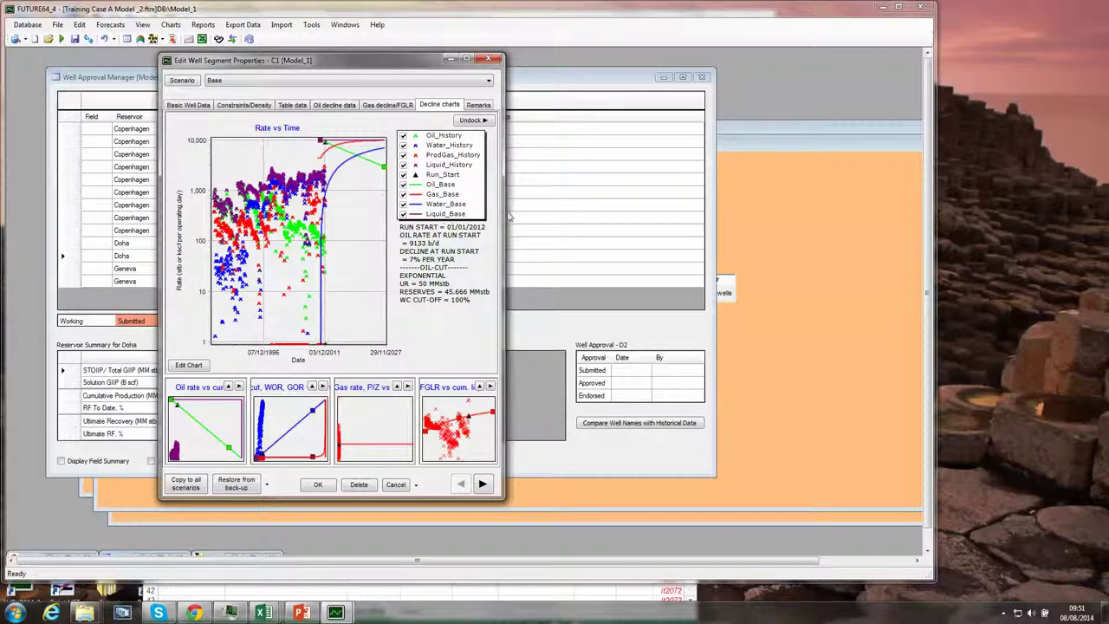
left_click_drag(501, 211, 607, 211)
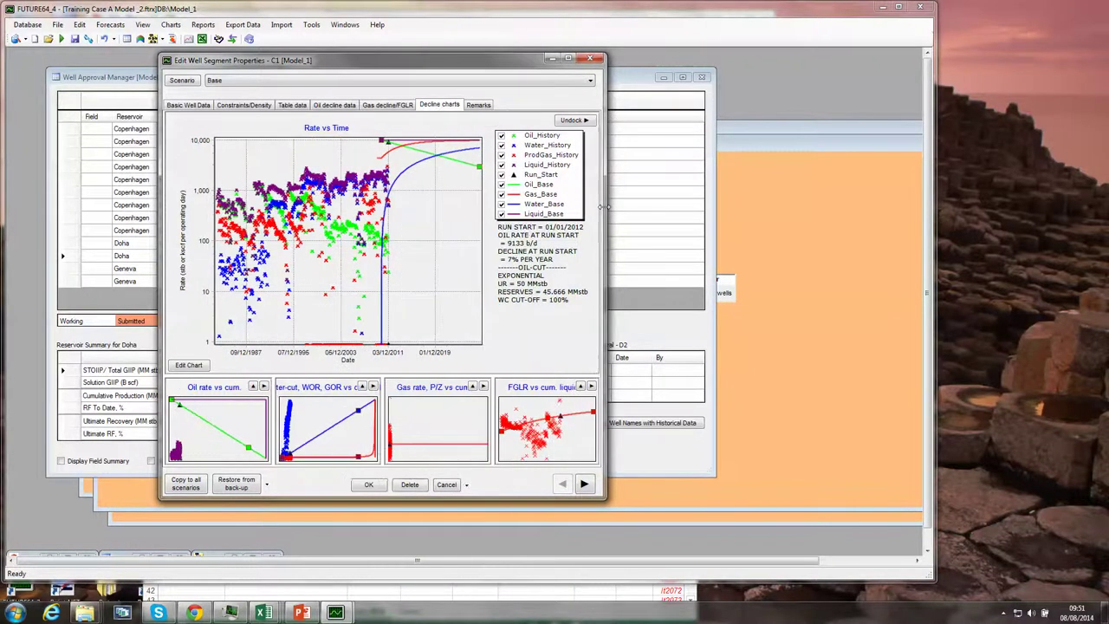
left_click_drag(414, 500, 411, 543)
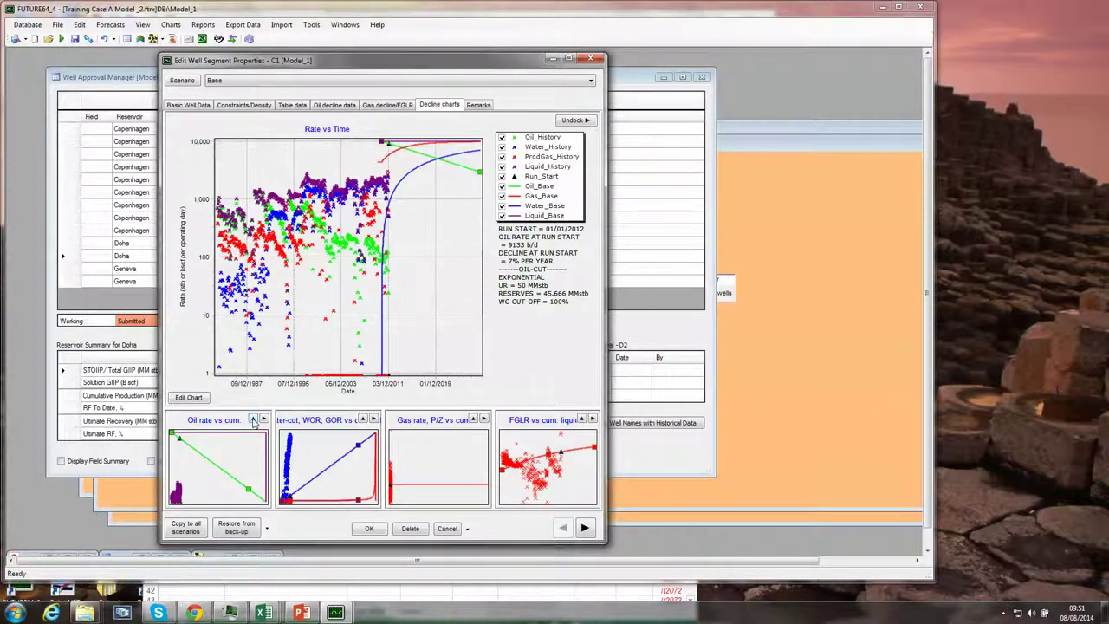
left_click(254, 419)
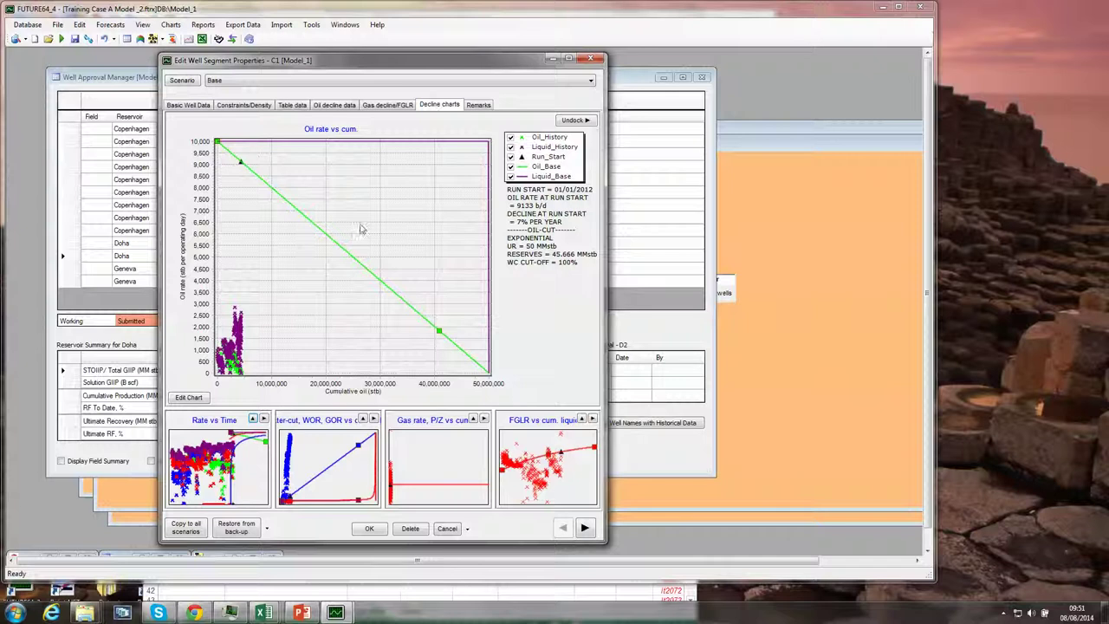
left_click(350, 421)
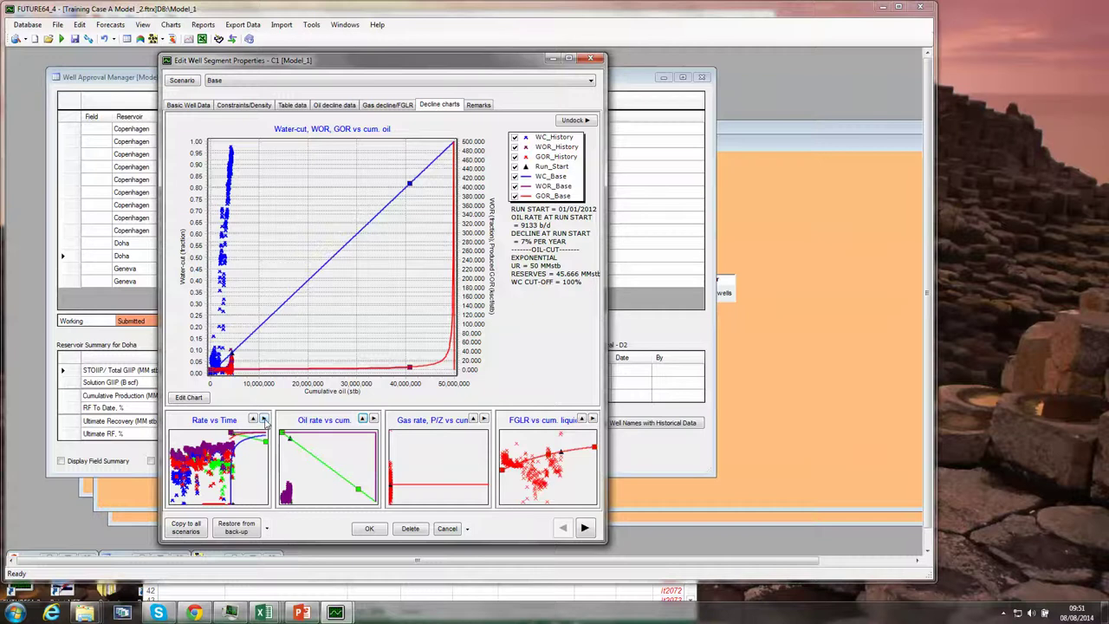
Undock the Rate vs Time chart into its own window and place it beside the well properties window.
left_click(265, 420)
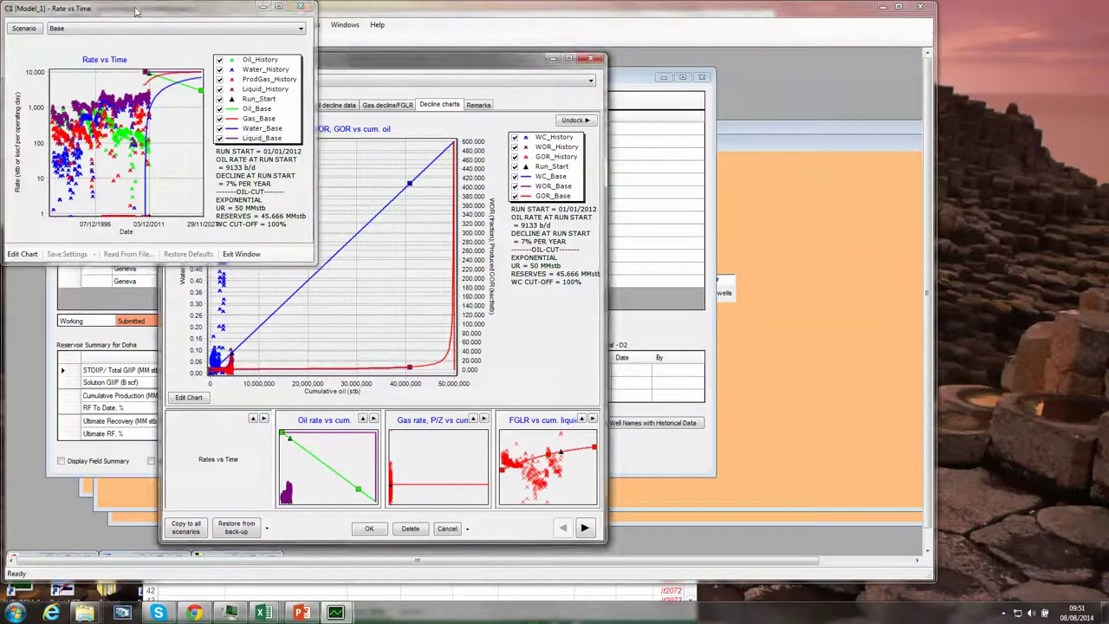
left_click_drag(134, 12, 765, 68)
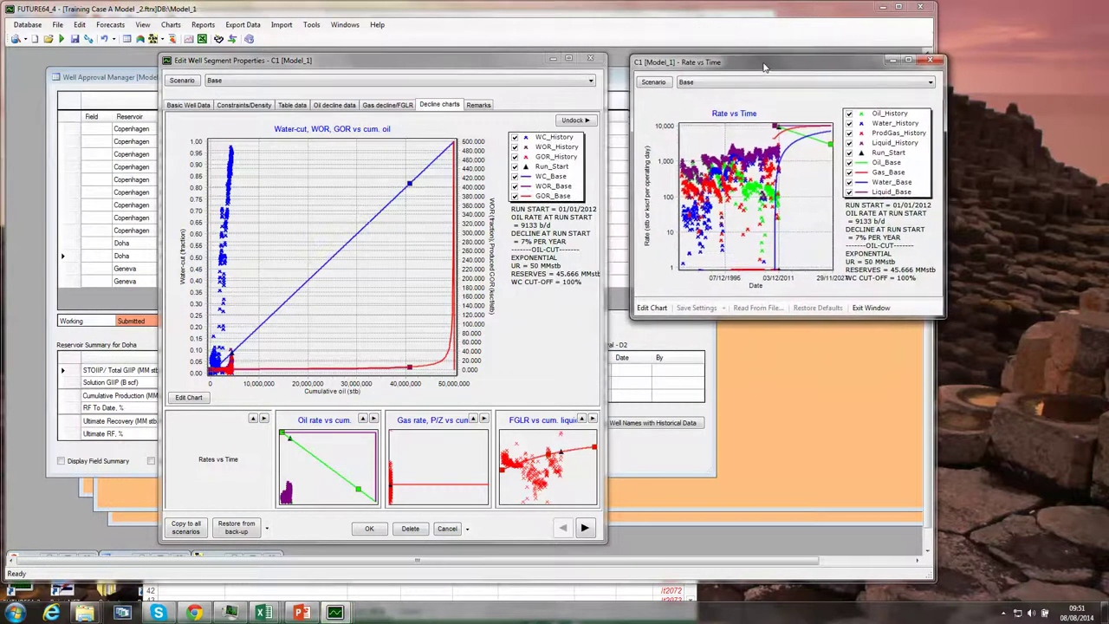
left_click_drag(393, 67, 290, 69)
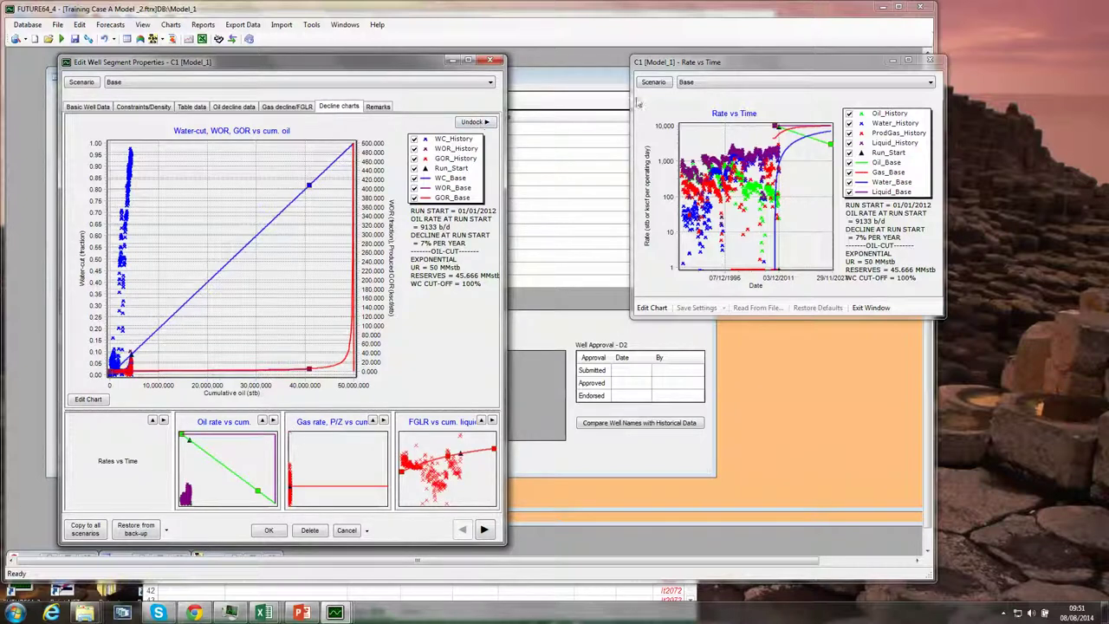
left_click_drag(735, 63, 646, 59)
left_click(527, 139)
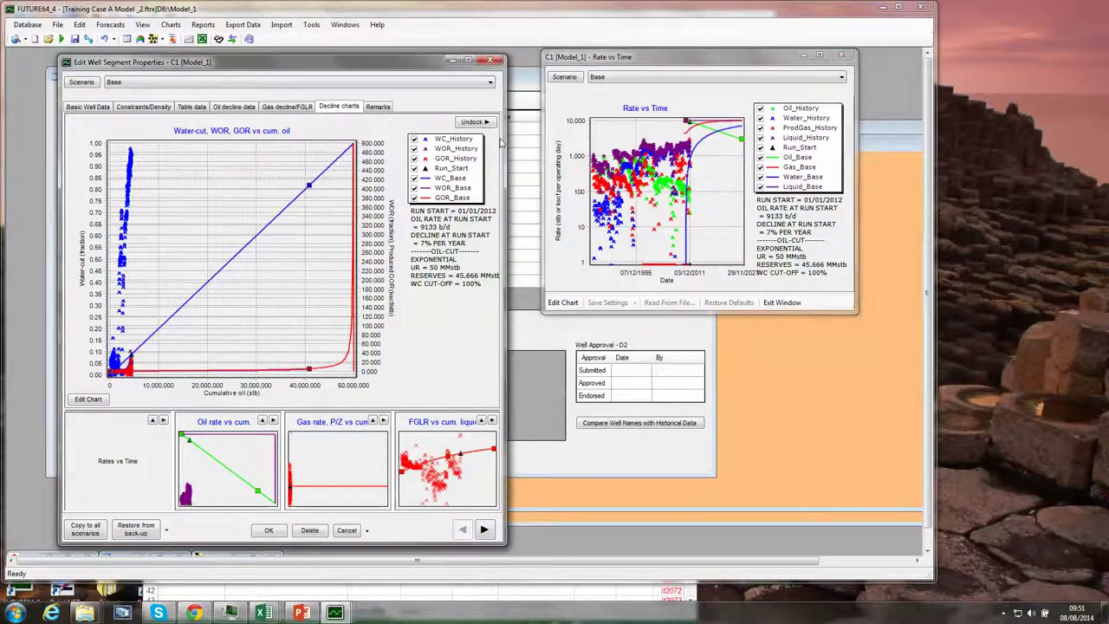
Undock the Water-cut, WOR, GOR vs cum. oil and Oil rate vs cum. charts and place them beside the well properties window.
left_click(475, 121)
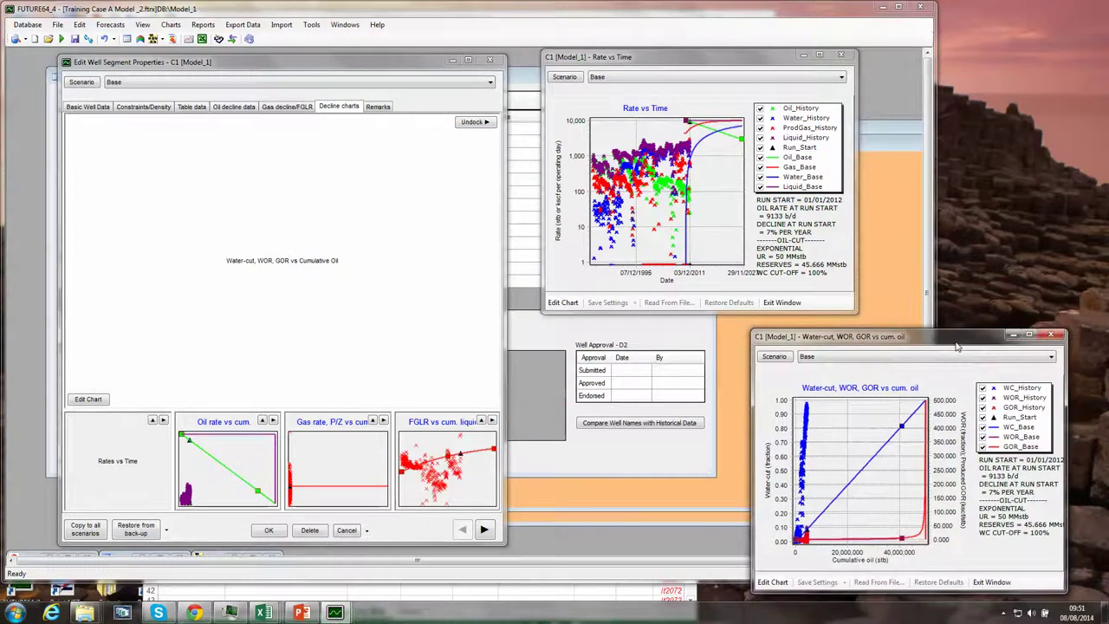
left_click_drag(697, 55, 671, 17)
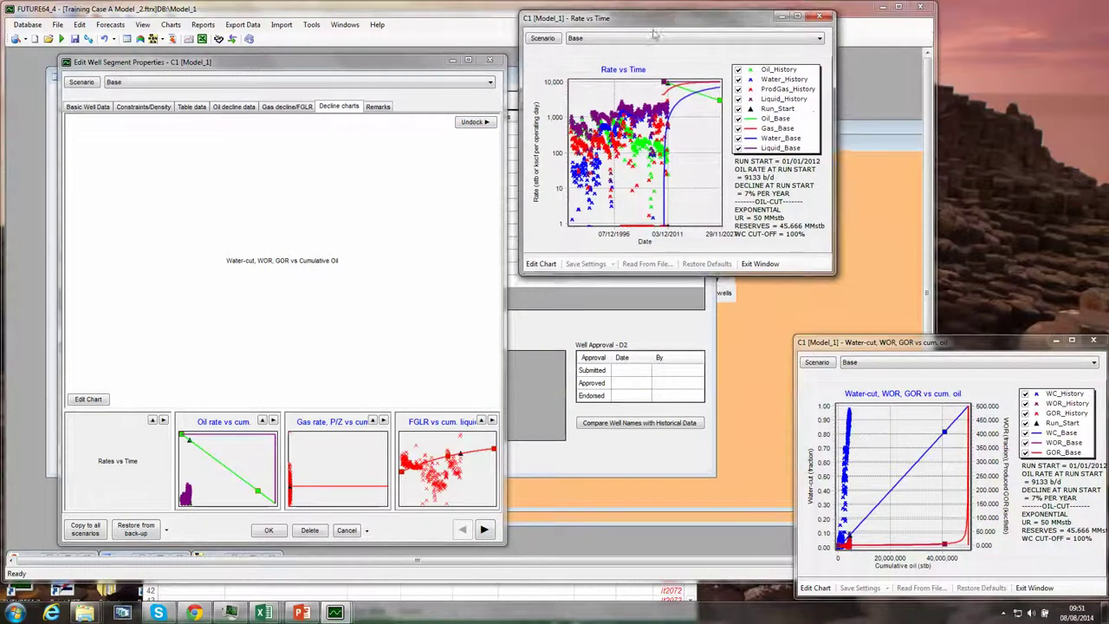
left_click(274, 422)
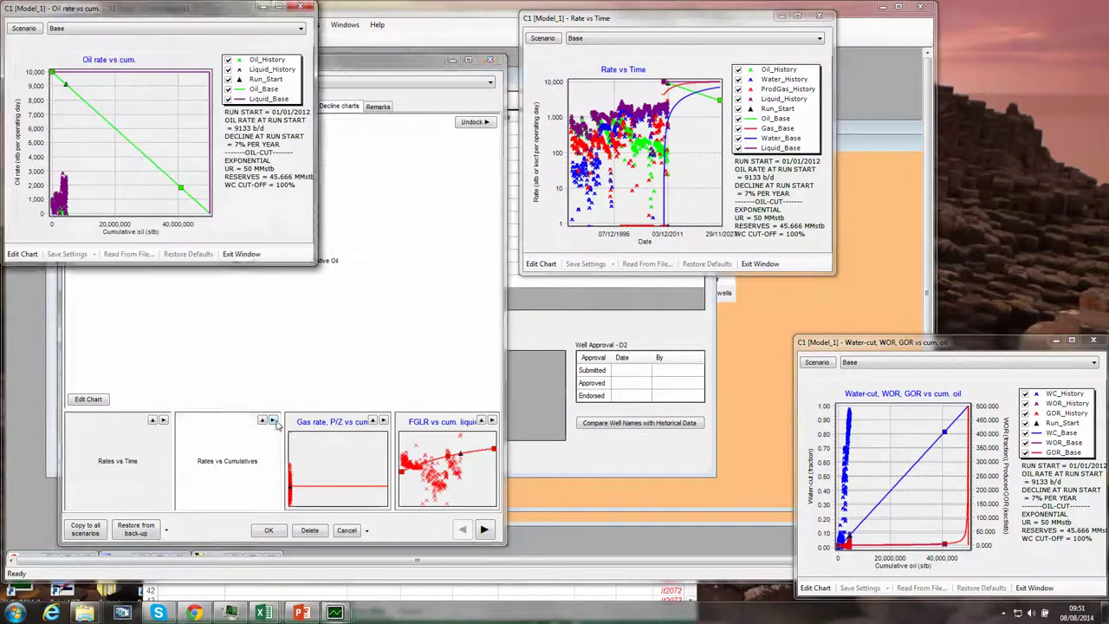
left_click_drag(564, 297, 643, 313)
left_click_drag(387, 68, 296, 71)
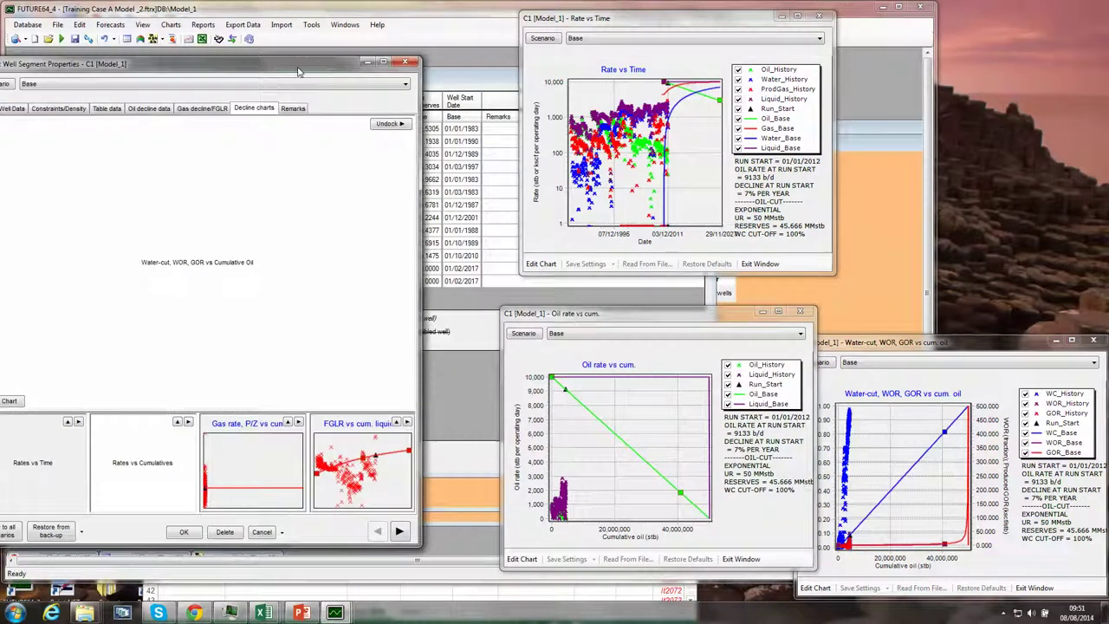
left_click_drag(673, 316, 629, 308)
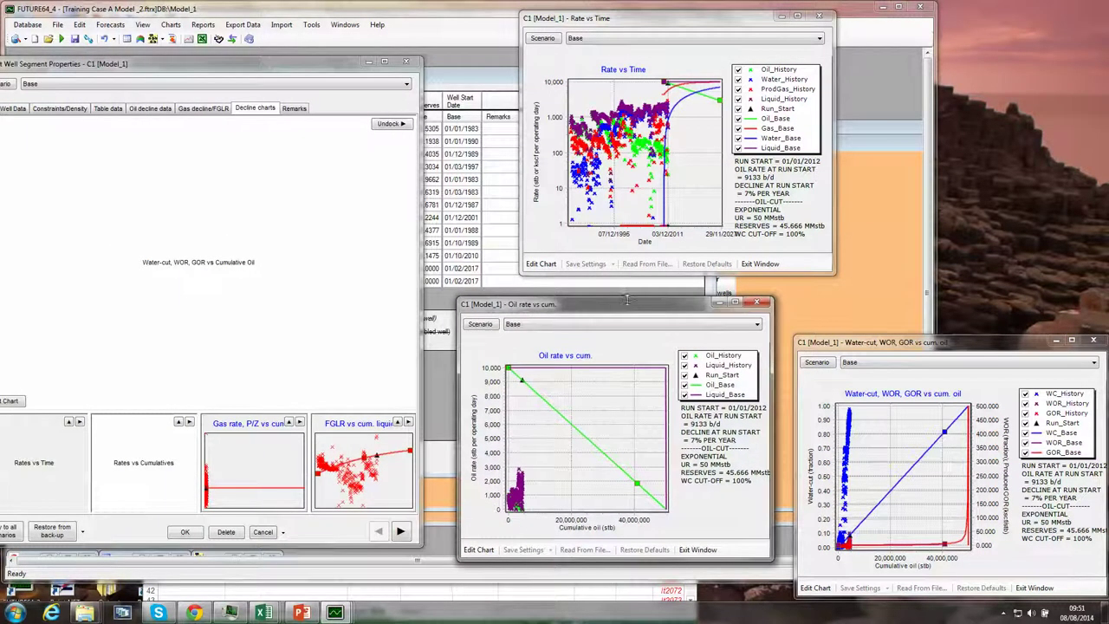
Make FGLR vs cum. liquid the main docked chart and line up the two lower undocked chart windows side by side.
left_click(401, 422)
left_click(401, 422)
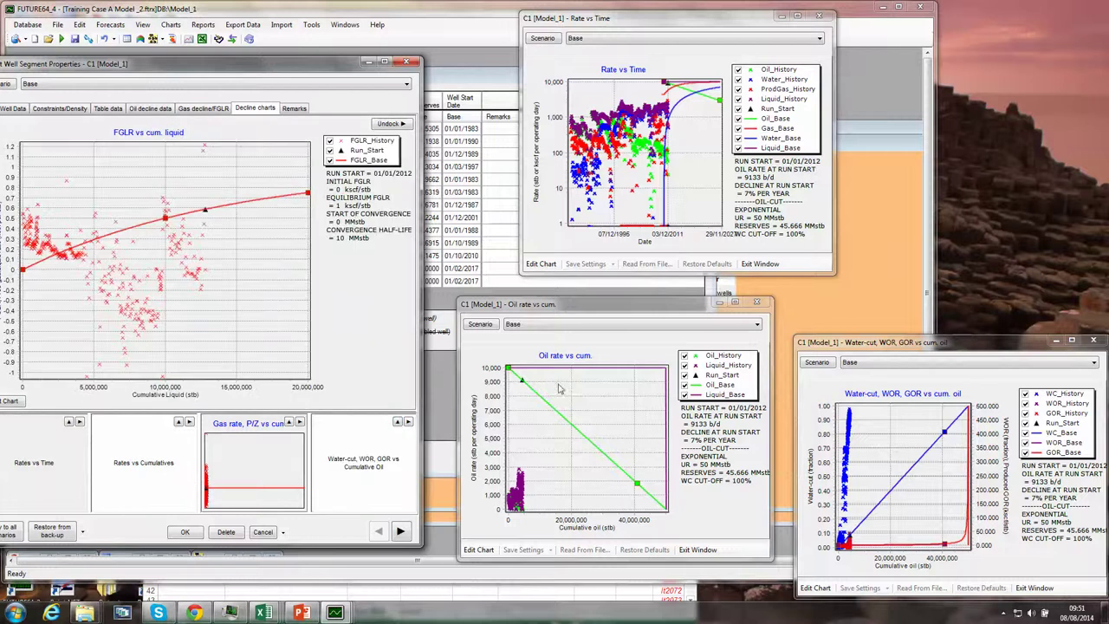
left_click_drag(605, 310, 595, 305)
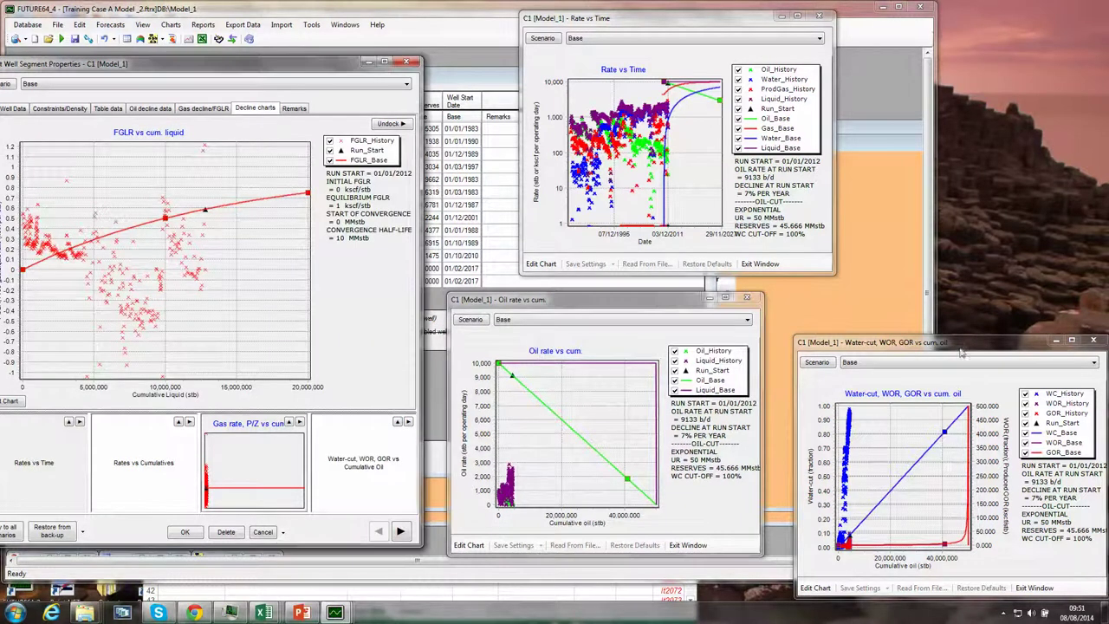
left_click_drag(961, 348, 938, 318)
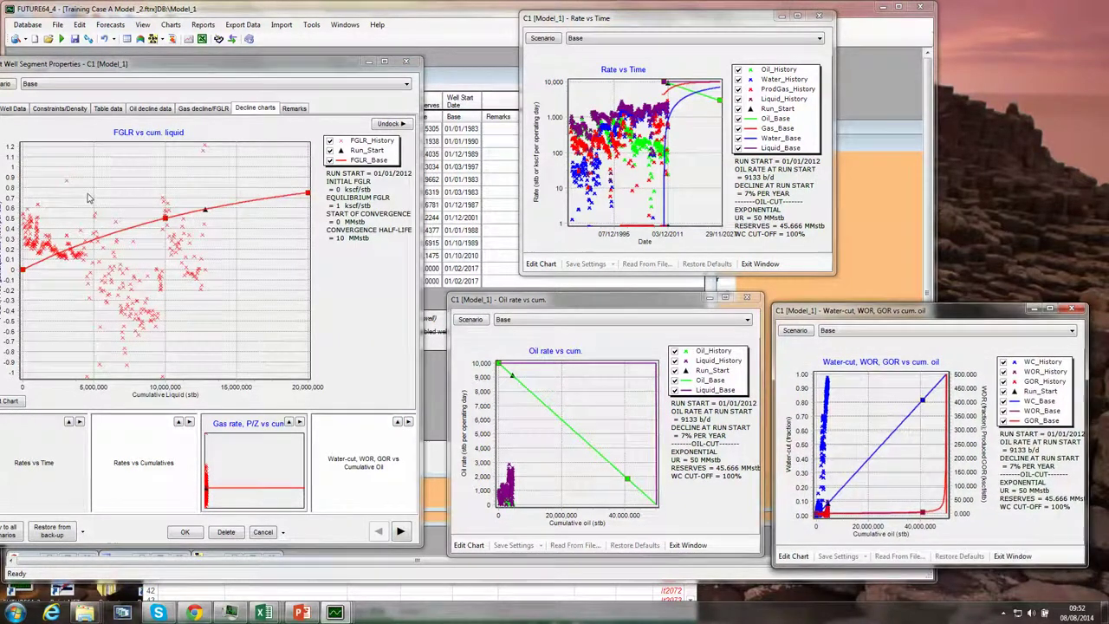
Set well C1's oil ultimate recovery to 100% water-cut to 20 MMstb in the oil decline data.
left_click(146, 110)
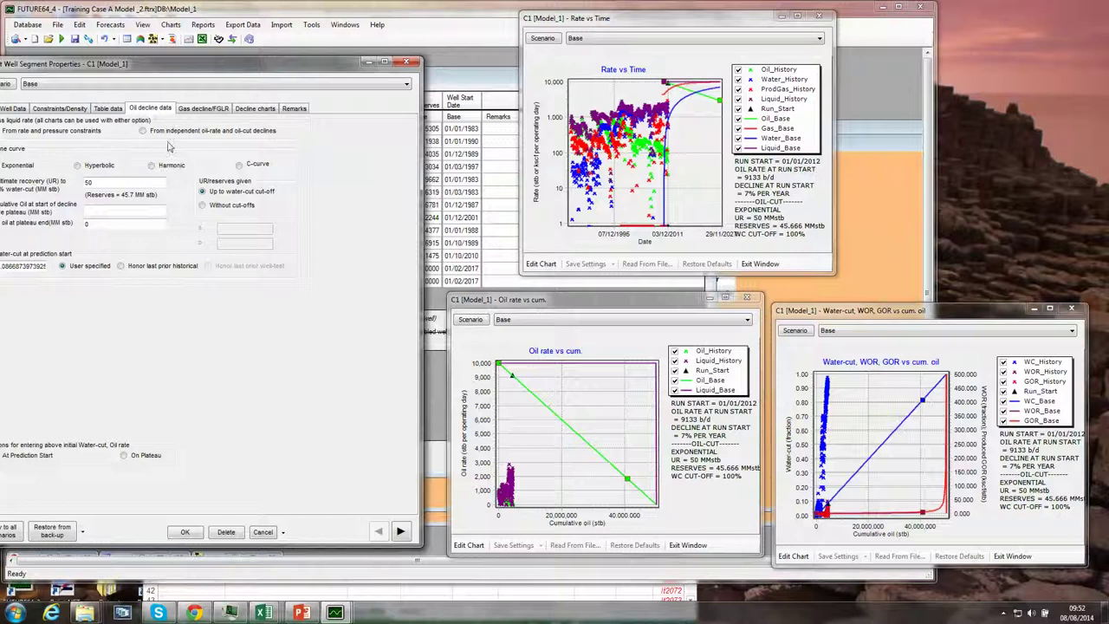
left_click_drag(168, 66, 200, 61)
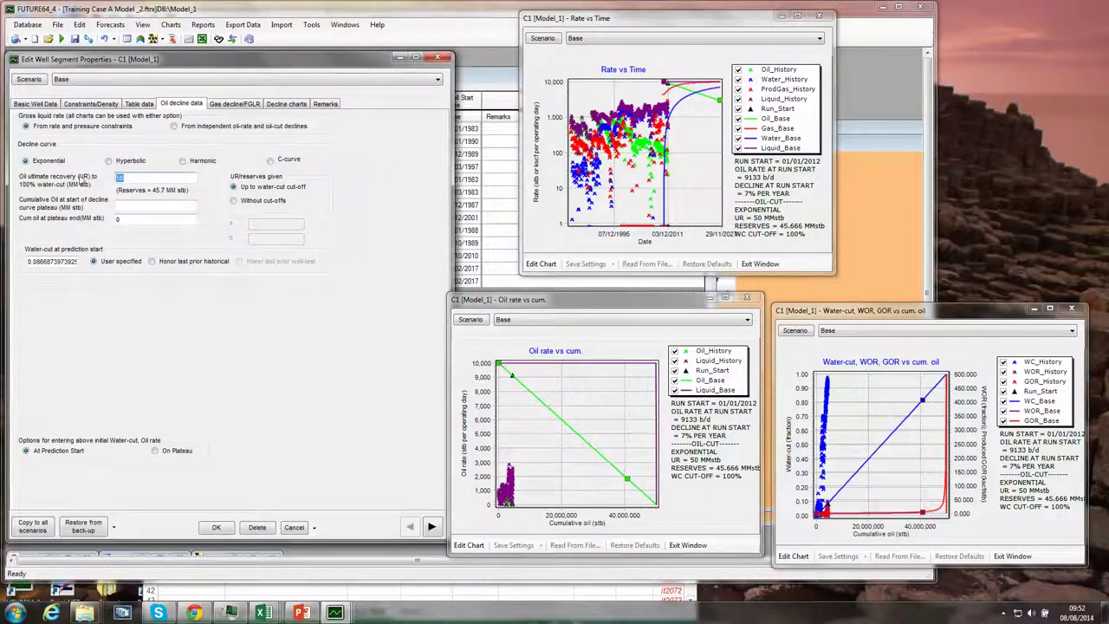
type("2")
left_click(130, 205)
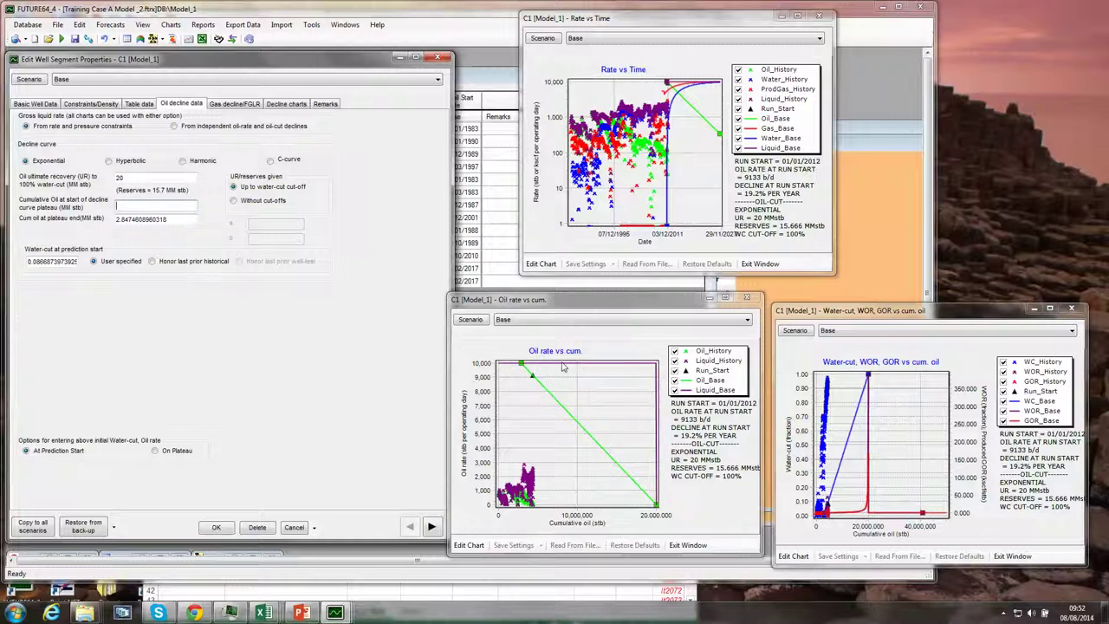
Set well C1's maximum liquid rate constraint to 3000 stb/day.
left_click(88, 105)
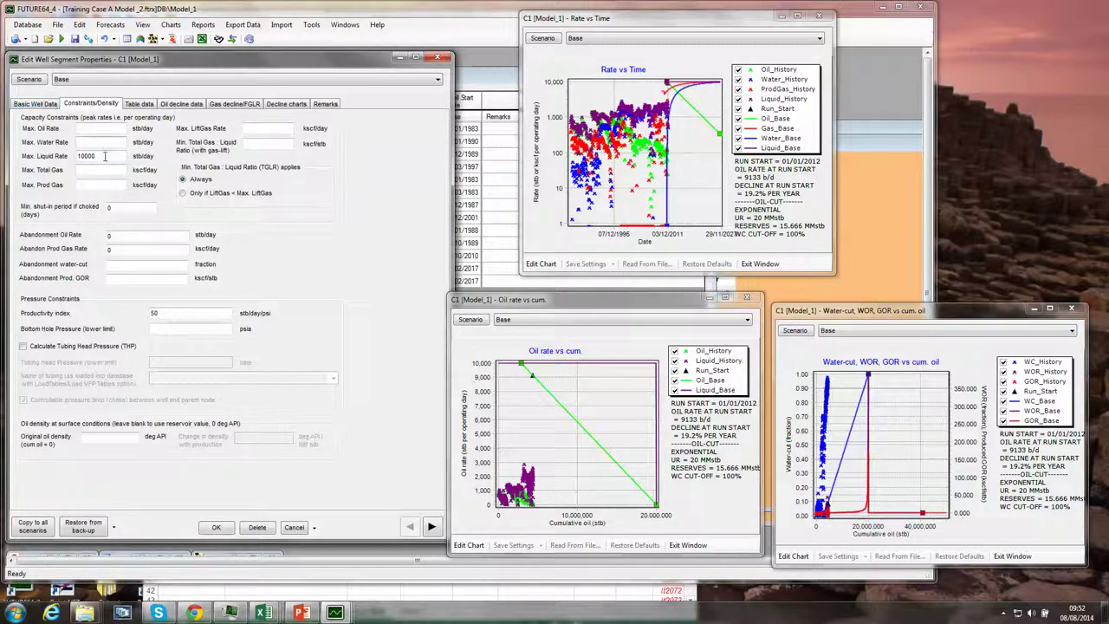
left_click_drag(105, 156, 14, 156)
type("3")
left_click(100, 173)
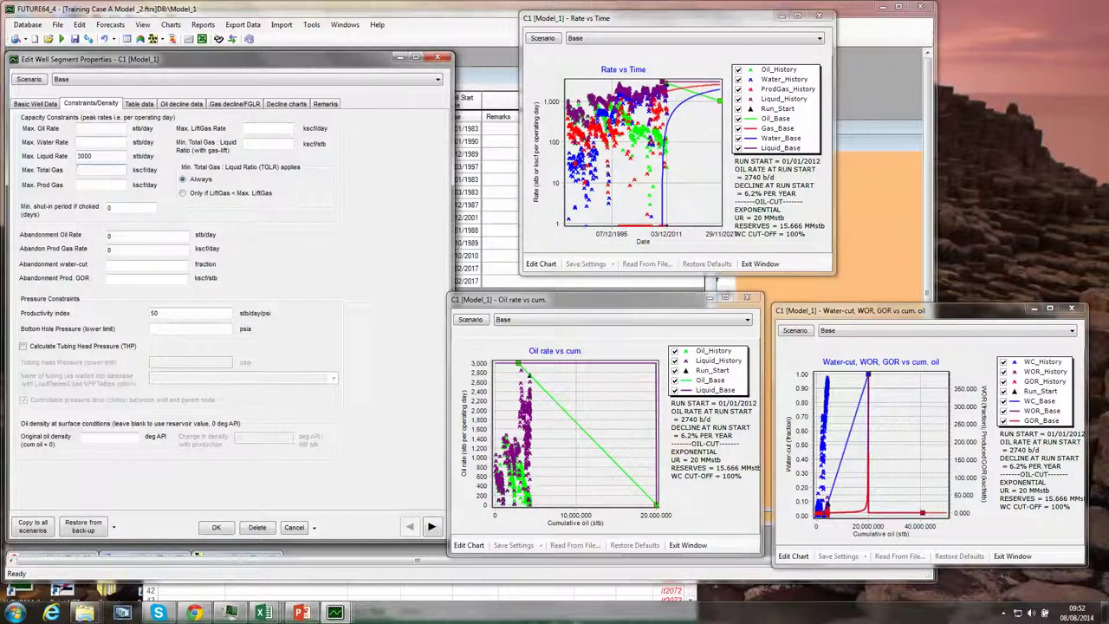
Step through the decline charts of wells C10 and C12 and accept the well edits.
left_click(286, 104)
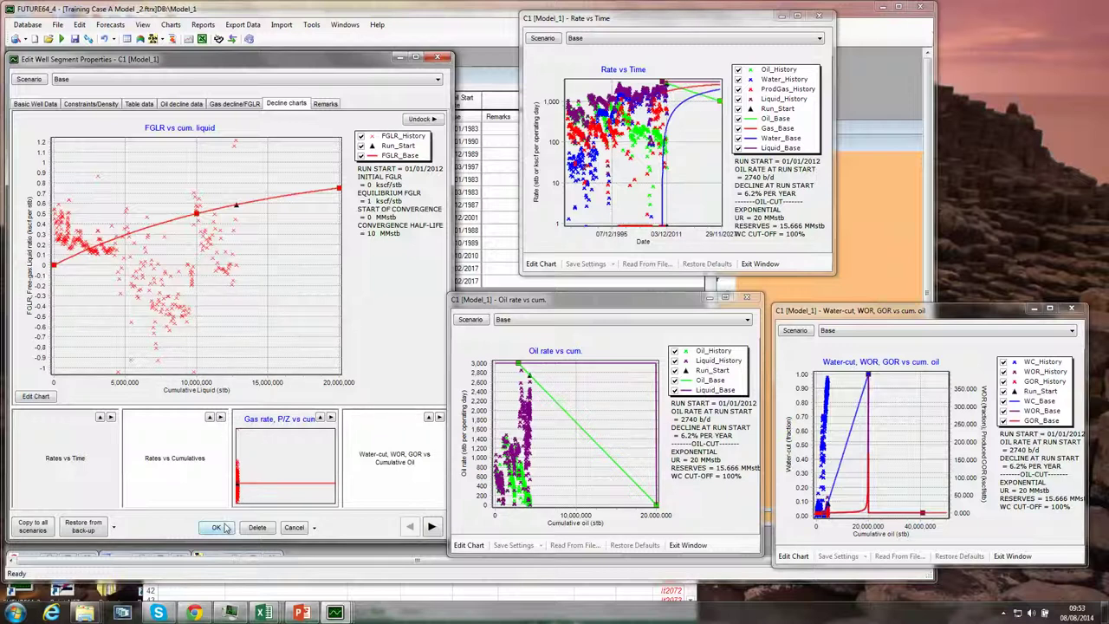
left_click(432, 528)
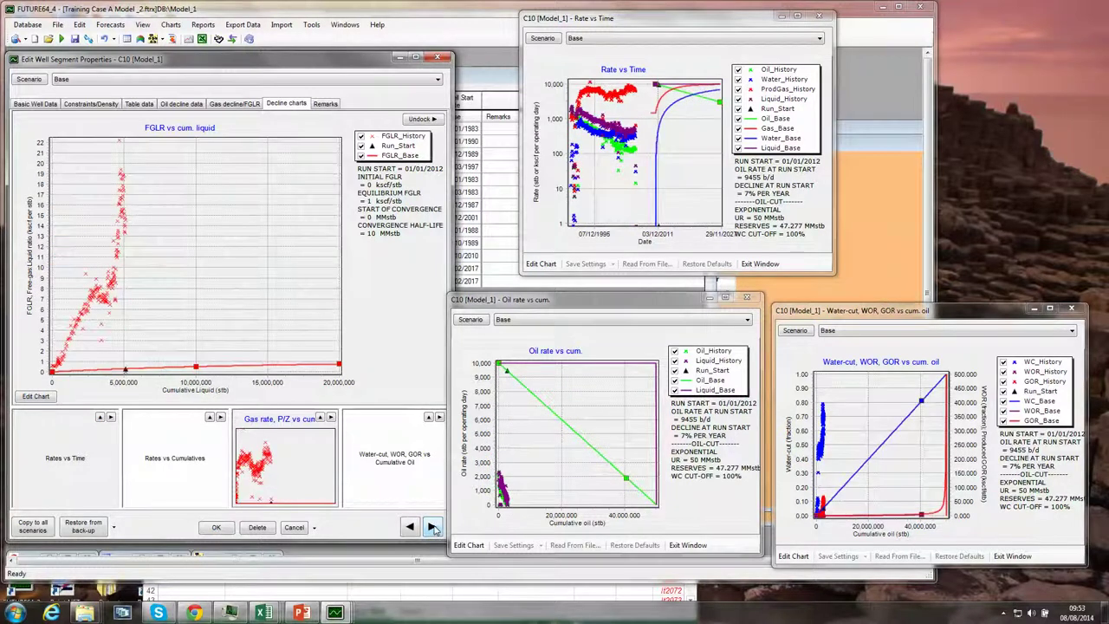
left_click(432, 528)
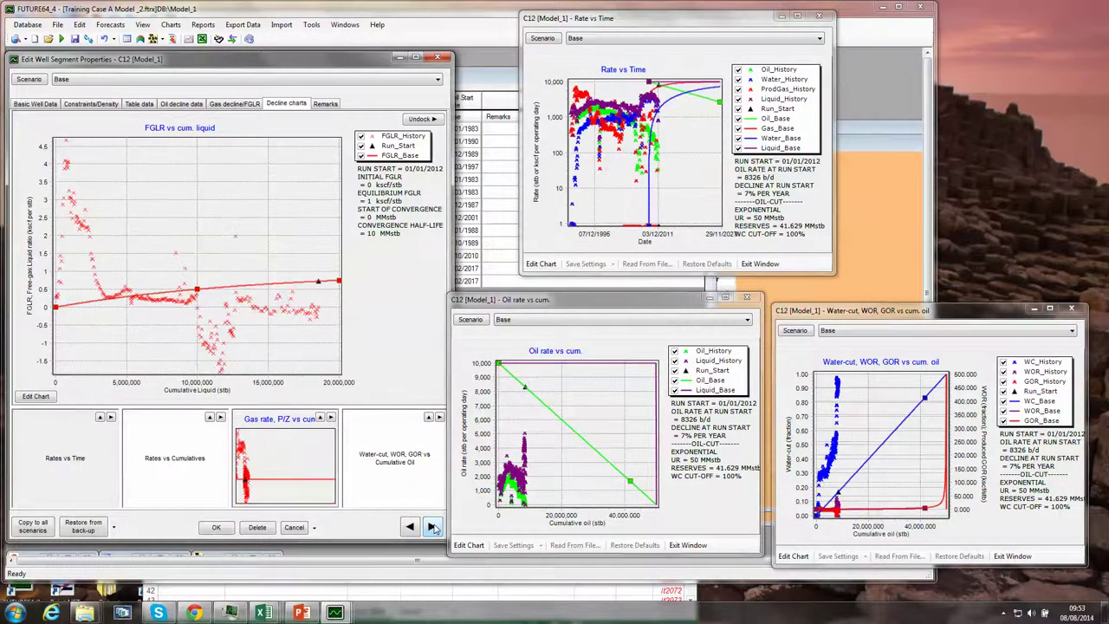
left_click(216, 528)
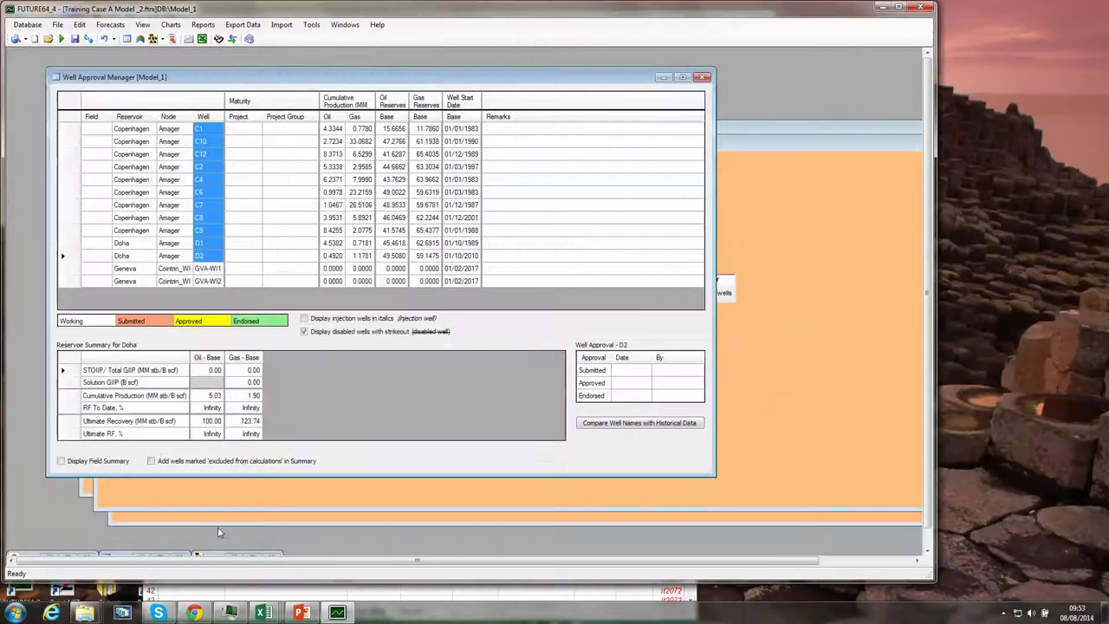
Reopen well C1's segment properties and review the available options for undoing edits.
right_click(201, 130)
left_click(243, 132)
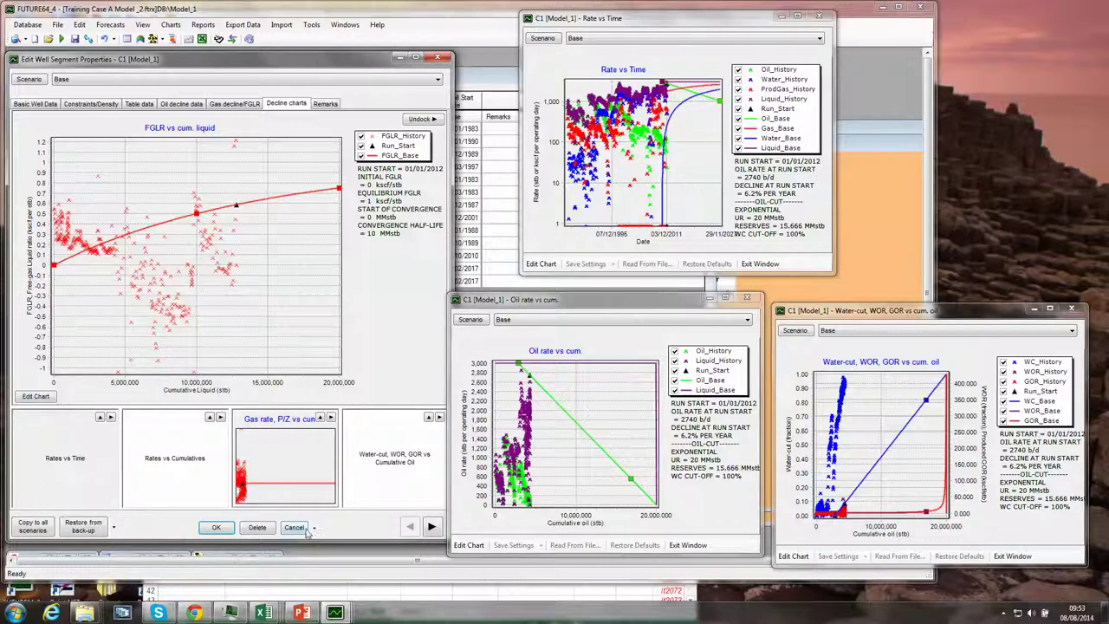
left_click(314, 529)
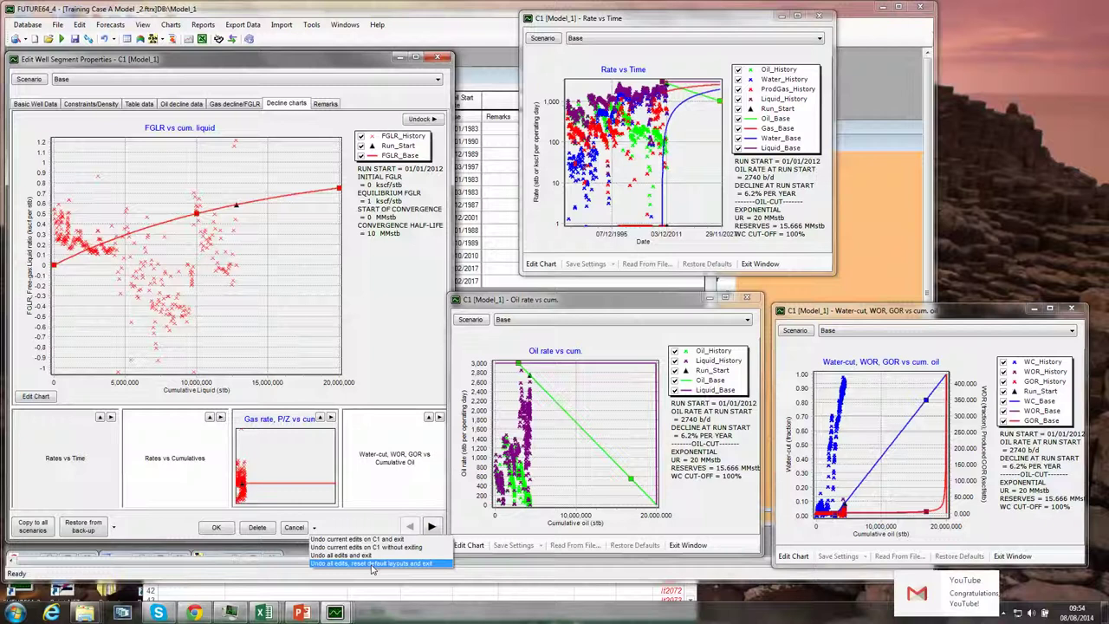
left_click(180, 524)
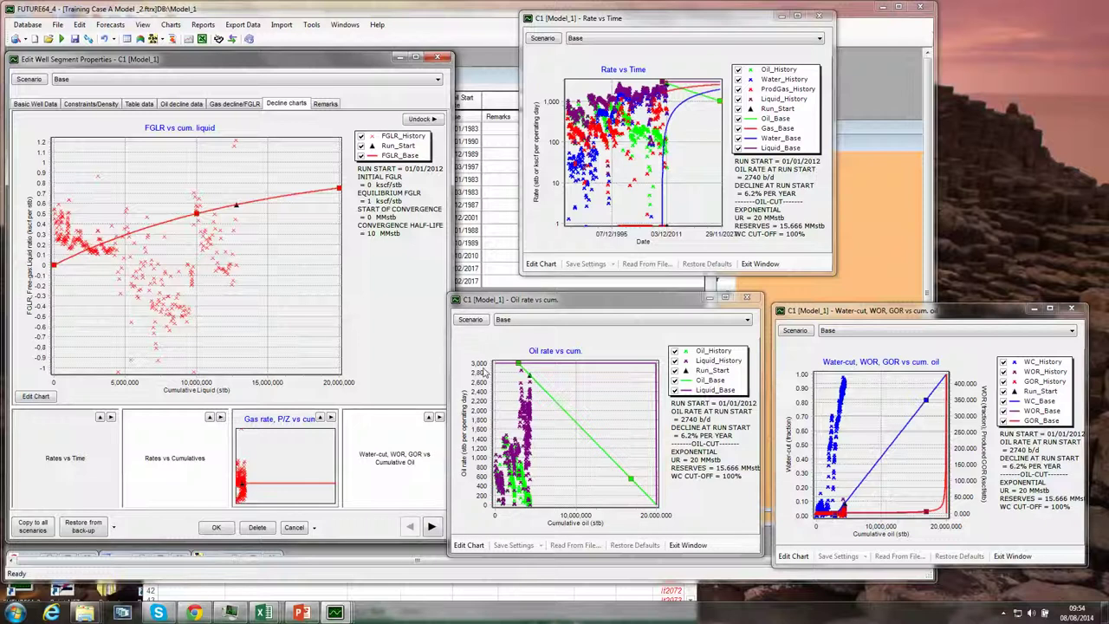
Enlarge the undocked Oil rate vs cum. chart window in both width and height.
left_click(448, 326)
left_click_drag(448, 326, 325, 326)
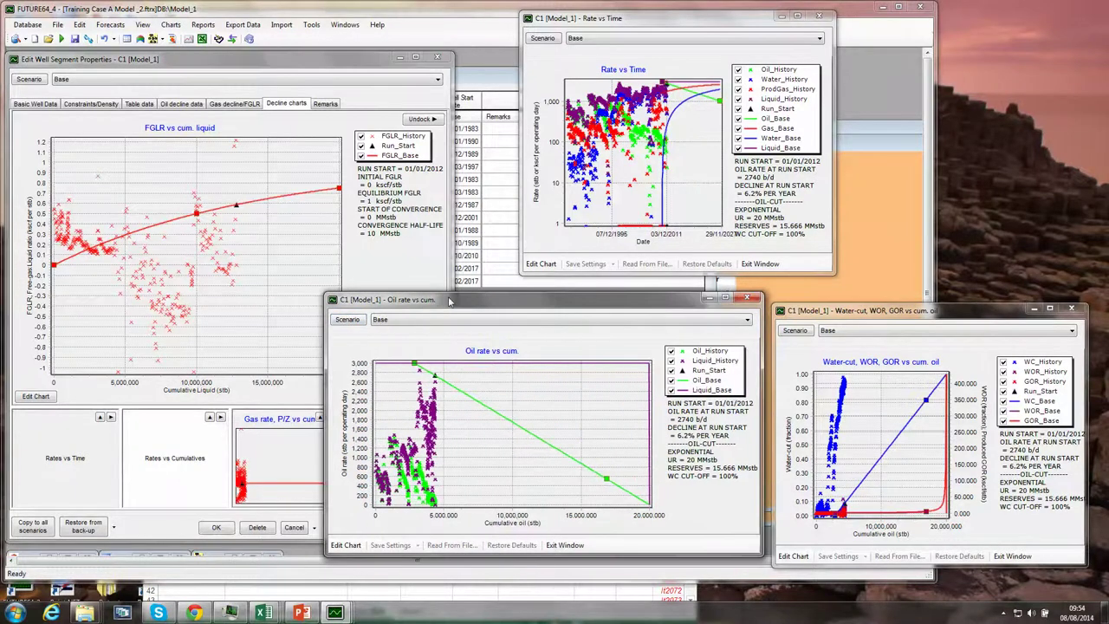
left_click_drag(478, 293, 468, 208)
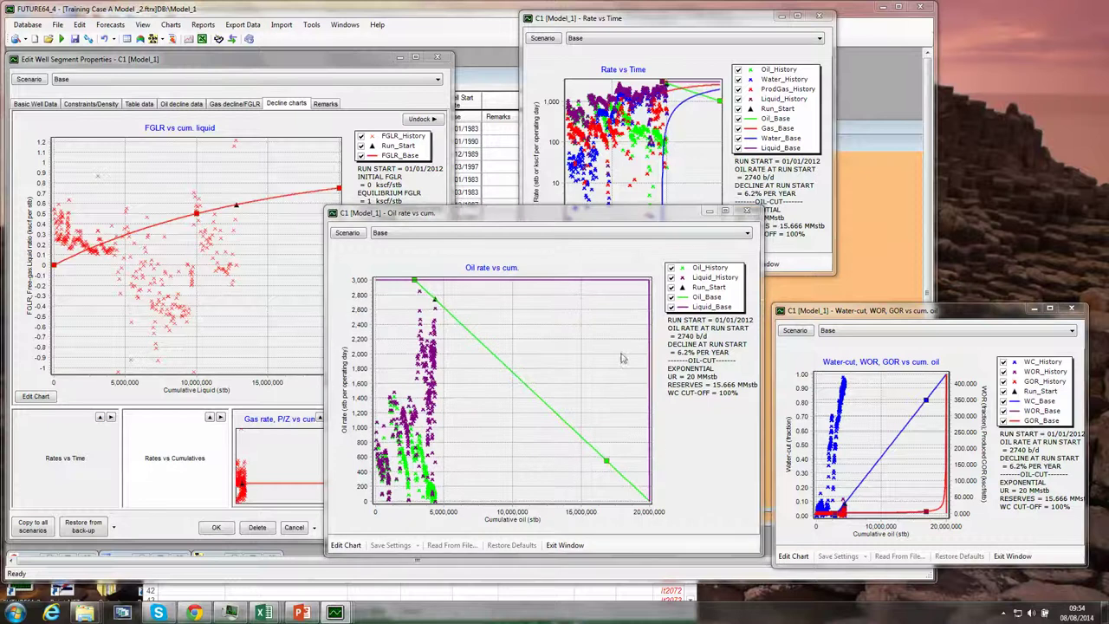
Steepen the oil decline line by pulling in its lower point, and lower its start to about 2,600 stb/day using Move Line.
left_click(416, 281)
left_click_drag(607, 462, 481, 492)
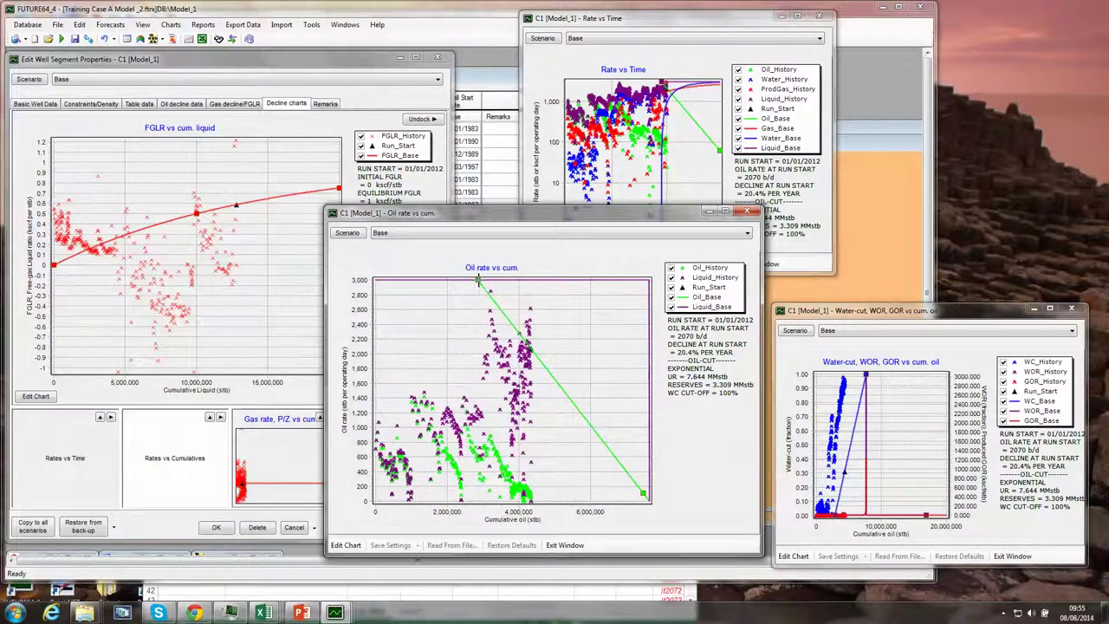
mouse_move(477, 282)
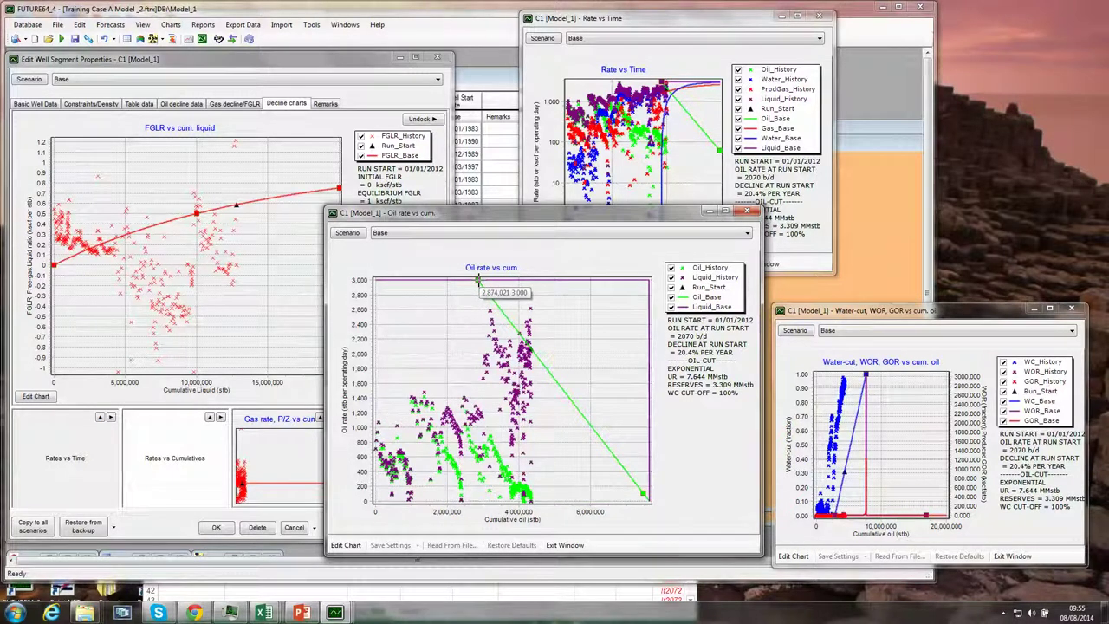
right_click(478, 282)
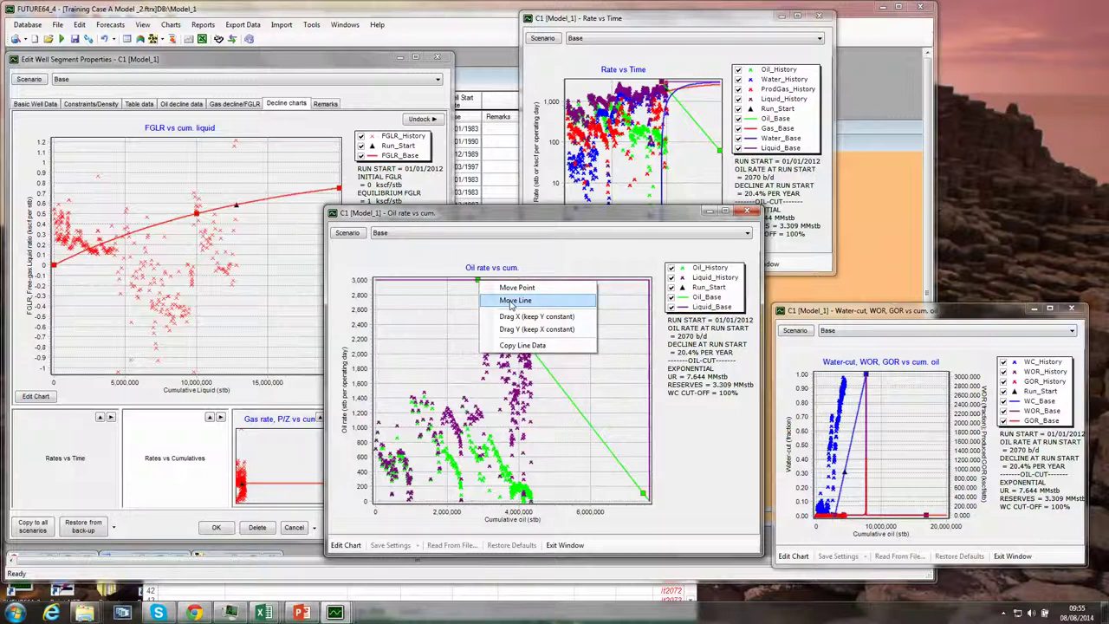
left_click(513, 300)
left_click(479, 284)
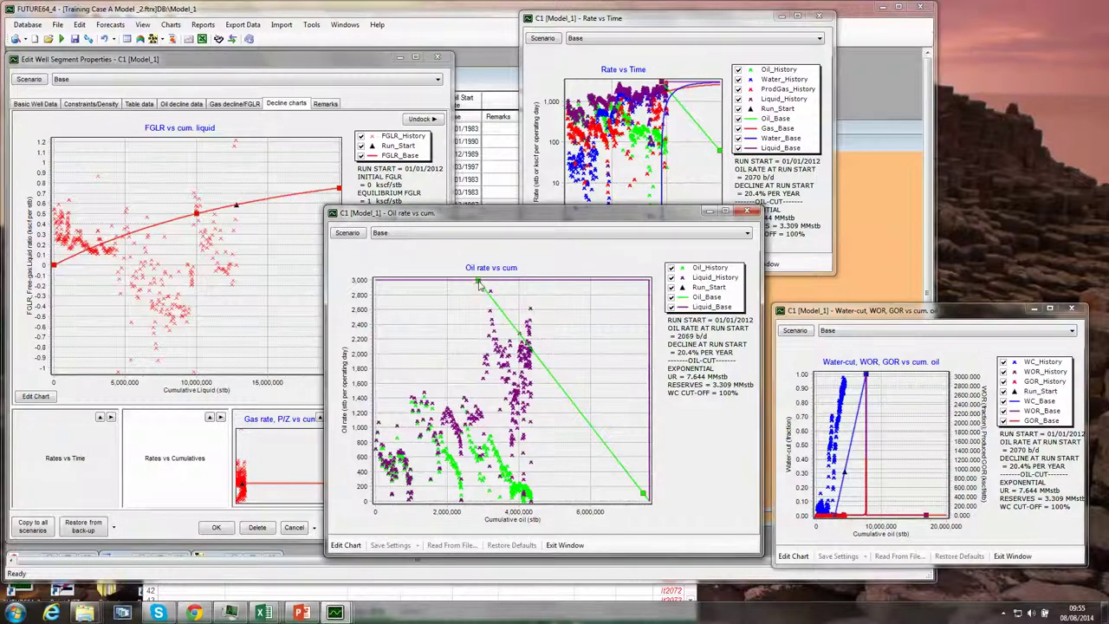
left_click_drag(478, 284, 579, 388)
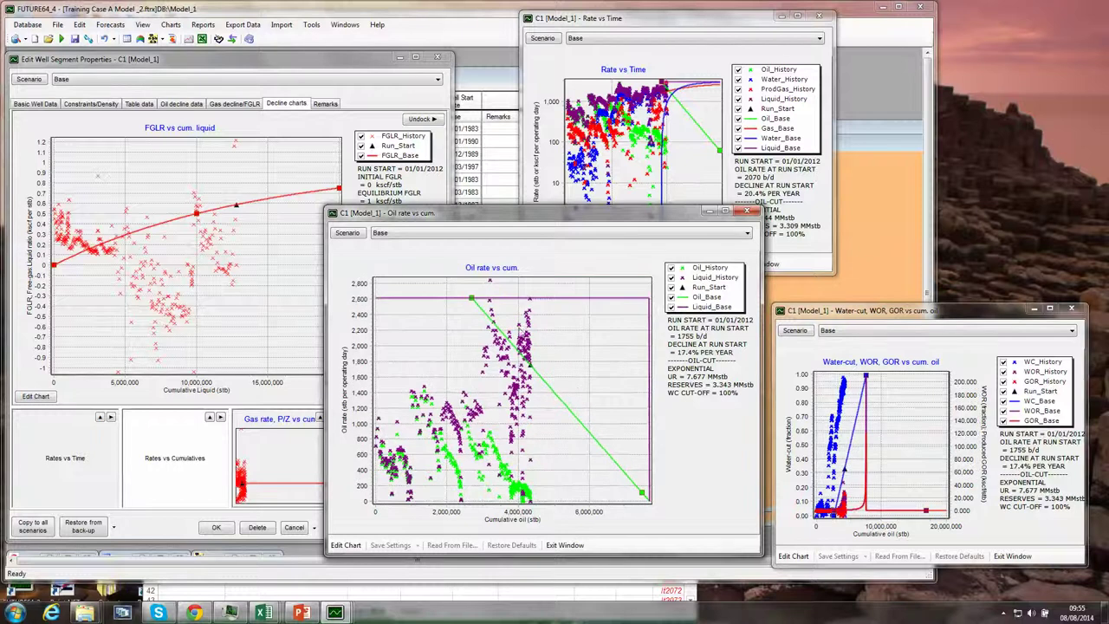
Use Move Point to shift the lower end of the oil decline line to about 6.6 MMstb cumulative oil.
right_click(624, 473)
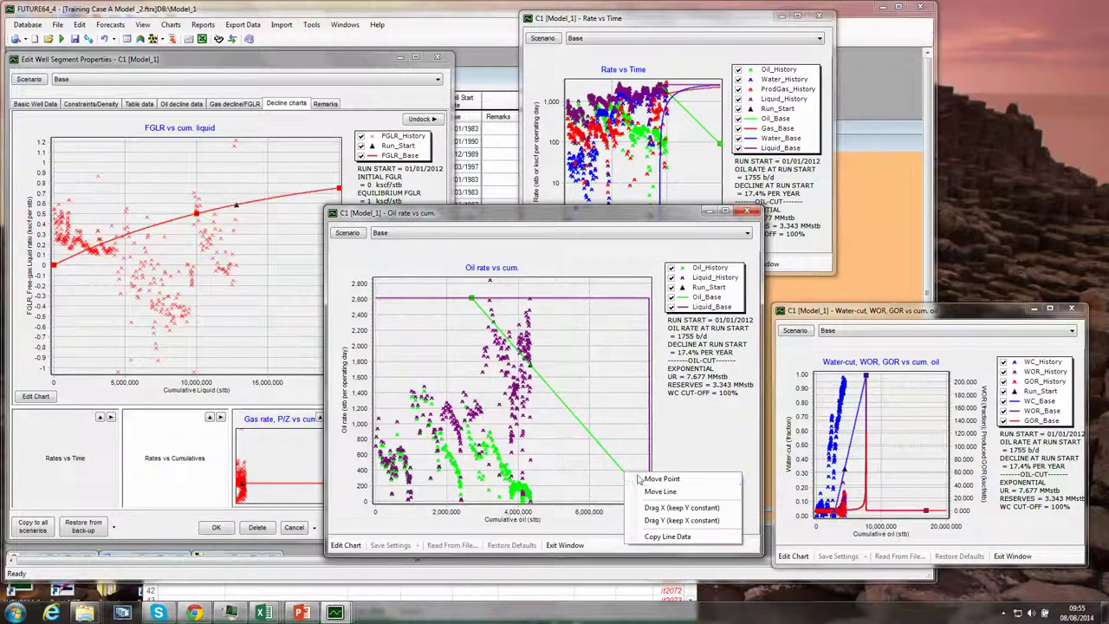
left_click(655, 479)
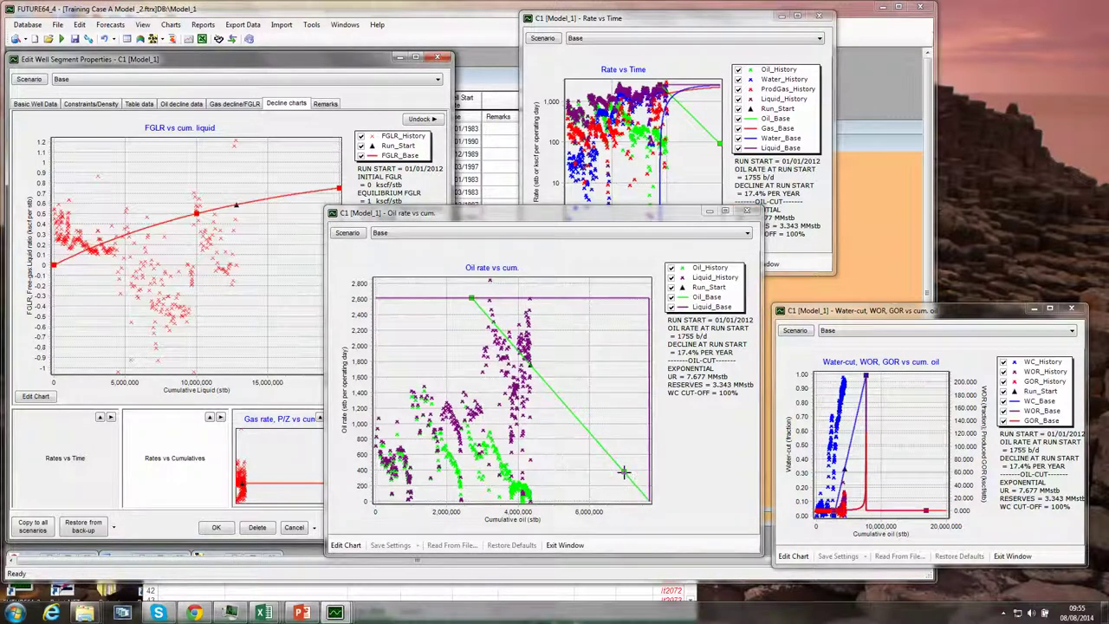
left_click(624, 472)
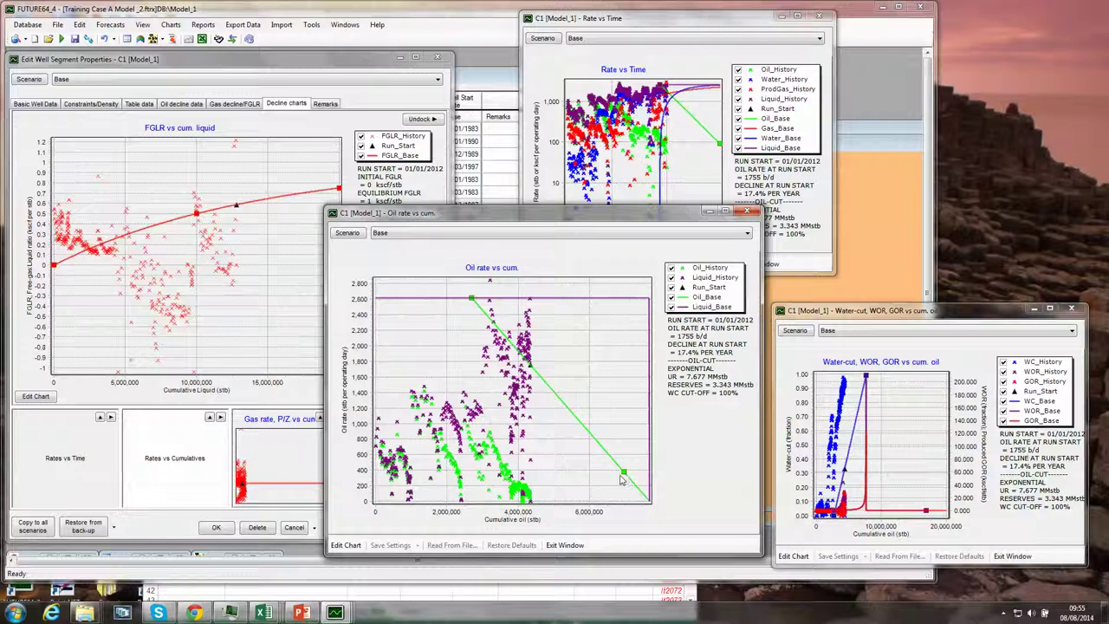
left_click_drag(624, 473, 610, 485)
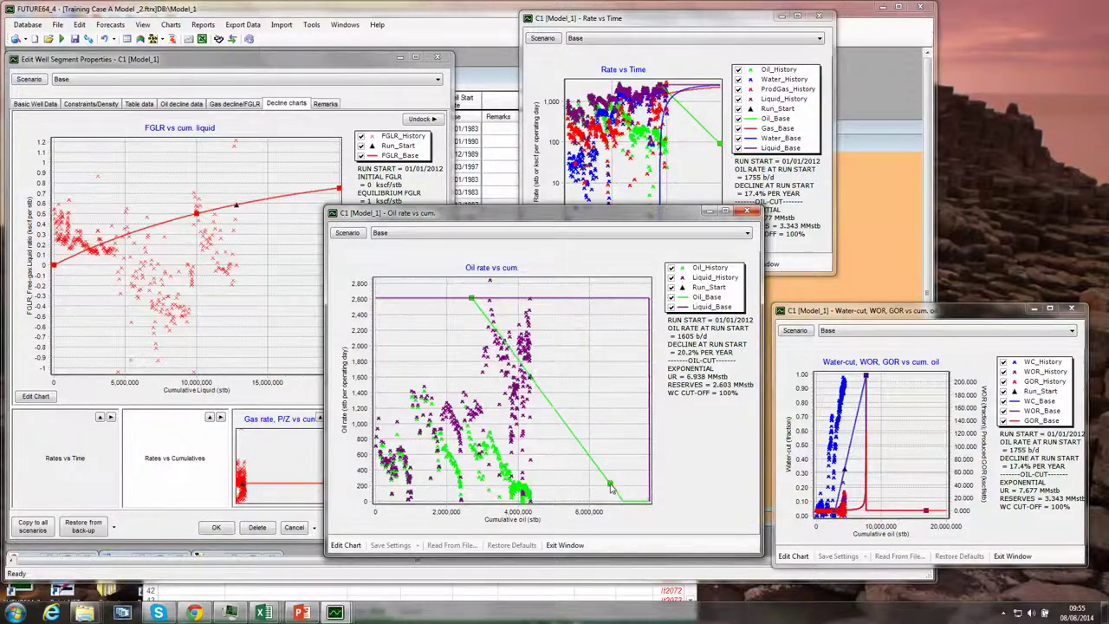
Use Move Line to shift the whole oil decline line onto the late oil history, for an ultimate recovery of about 4.6 MMstb.
right_click(483, 299)
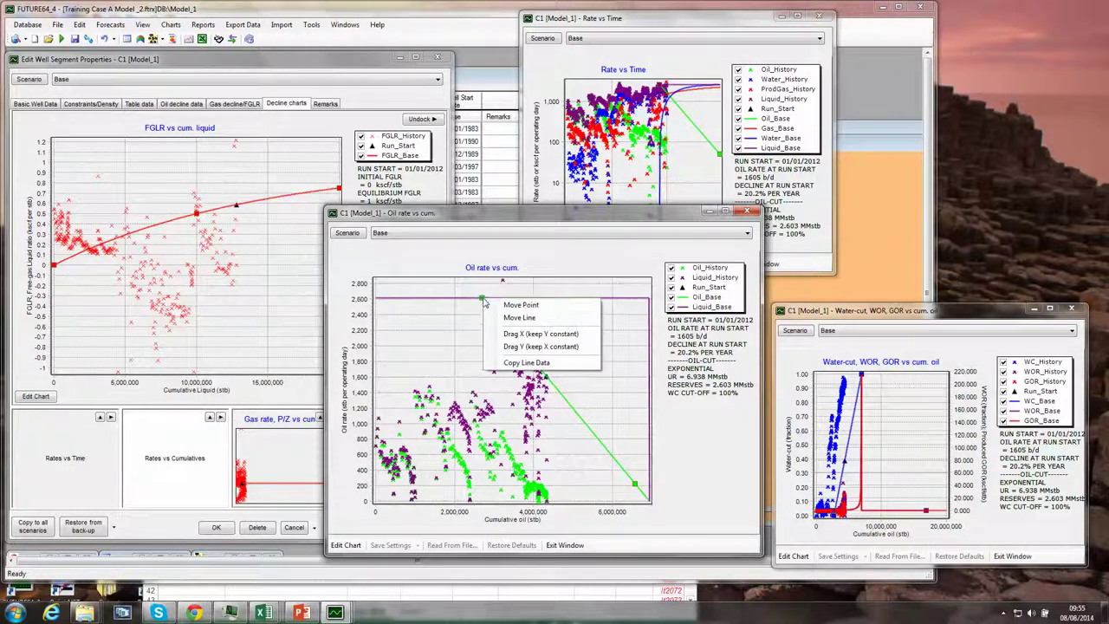
left_click(519, 318)
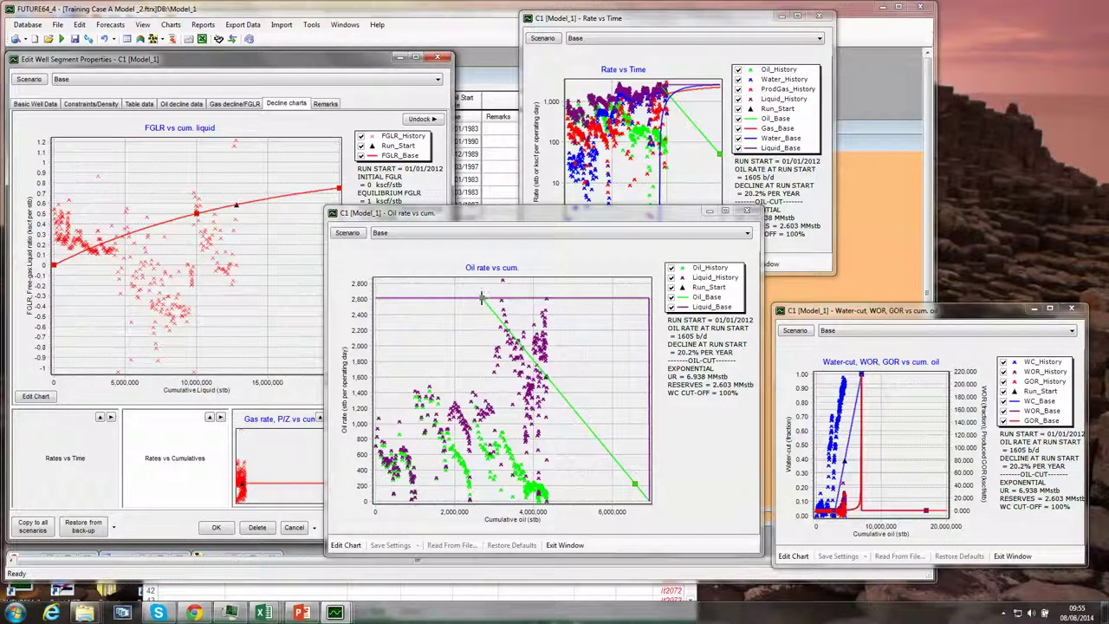
right_click(482, 299)
left_click(488, 314)
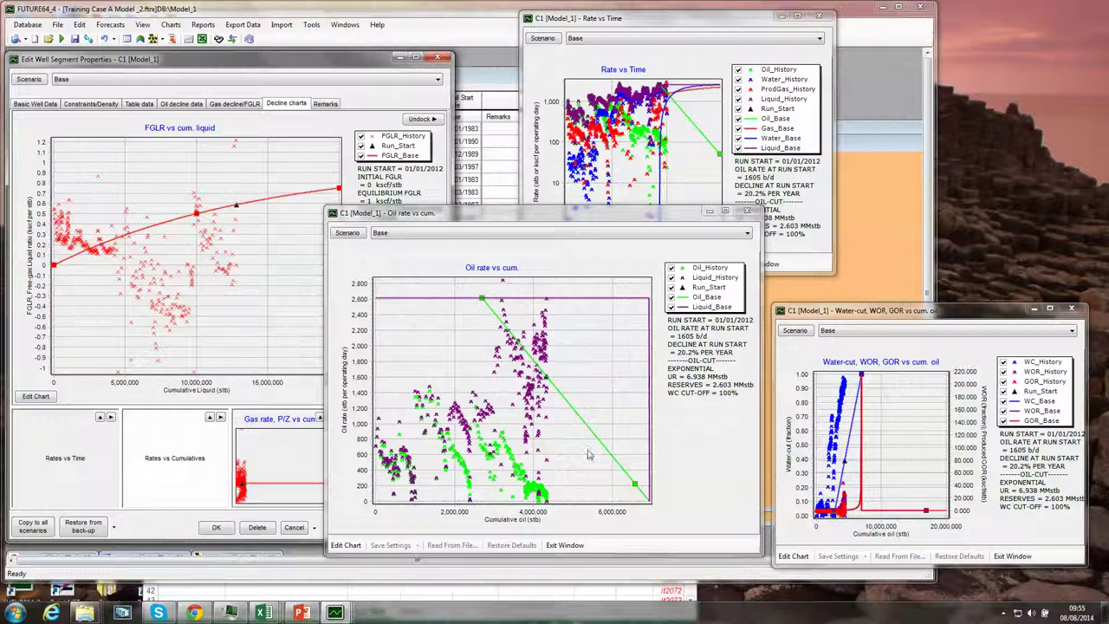
right_click(633, 485)
left_click(671, 506)
left_click(635, 489)
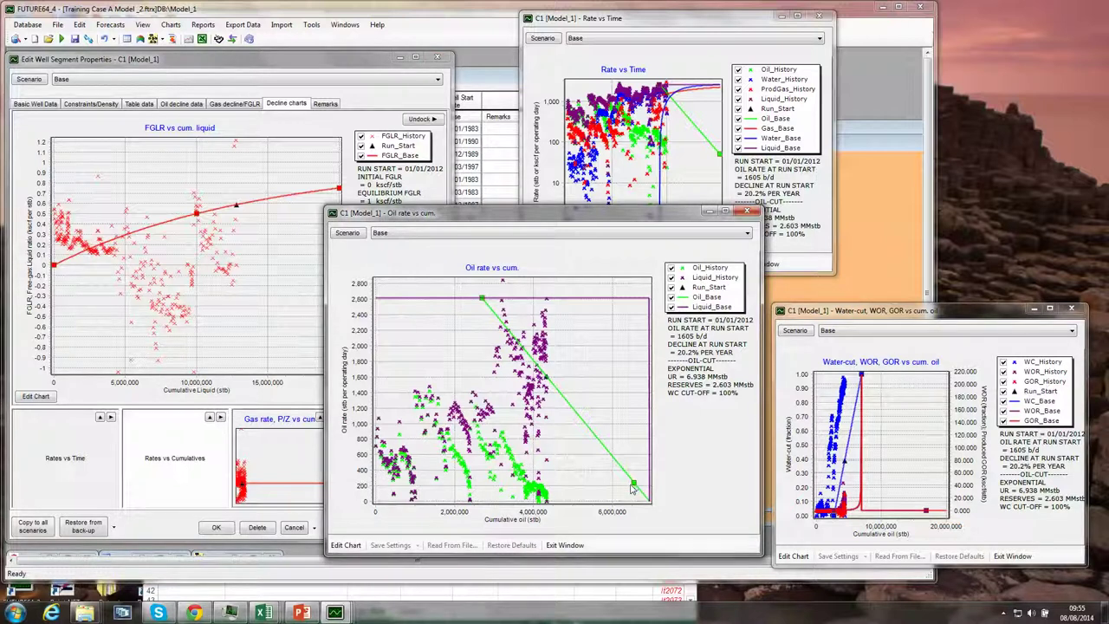
left_click_drag(628, 493, 559, 510)
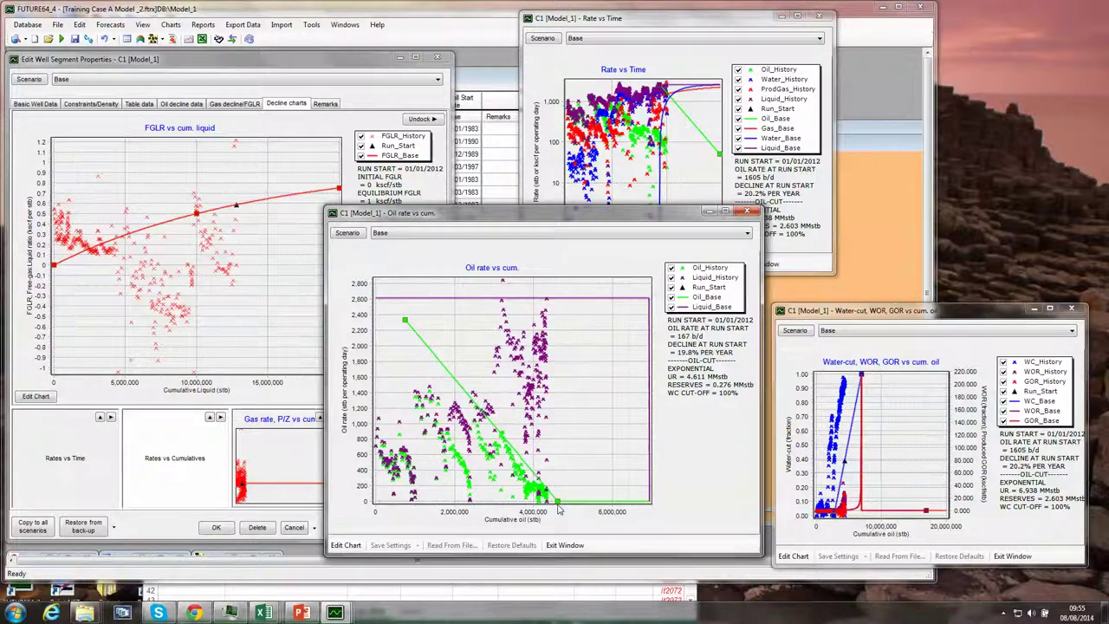
left_click_drag(559, 509, 561, 512)
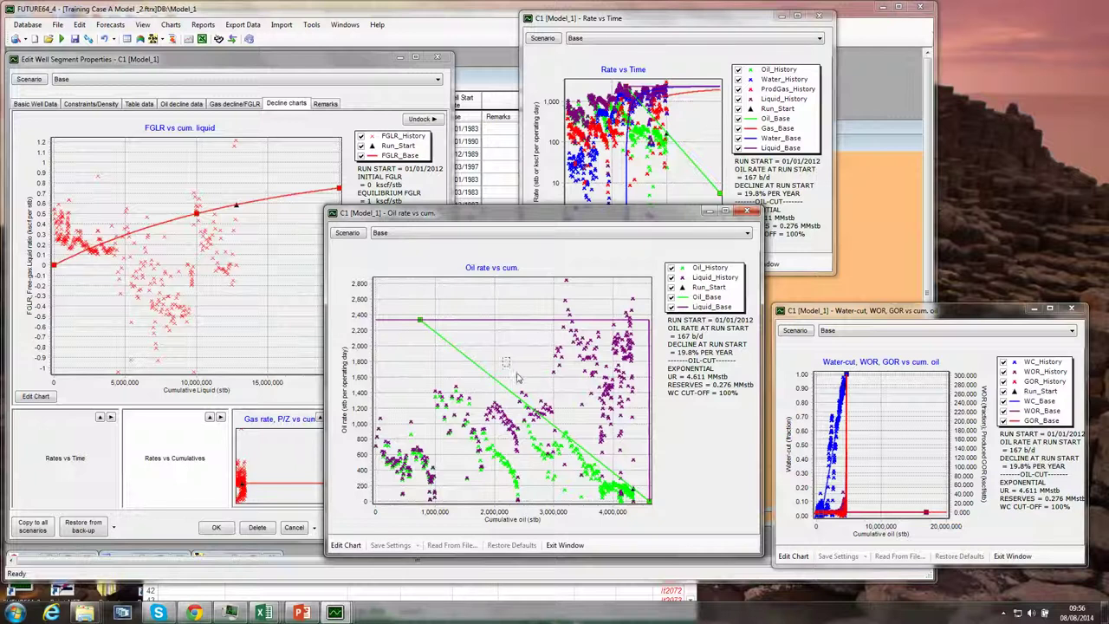
Zoom in on the late oil history and move the decline line's start point to about 1,000 stb/day at about 2.8 MMstb.
left_click_drag(518, 378, 643, 501)
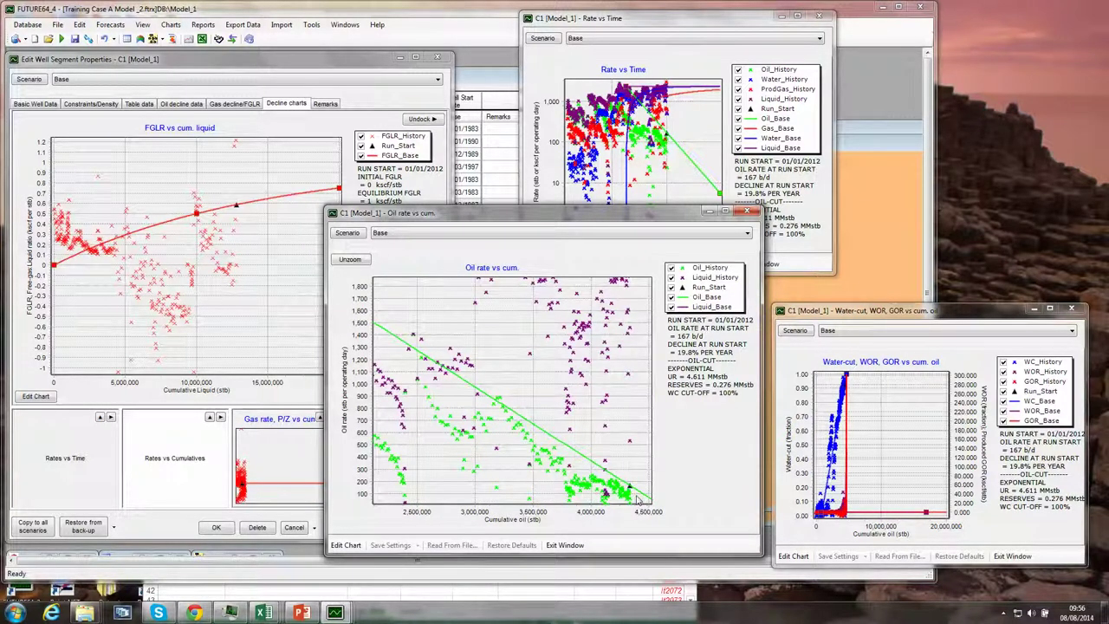
right_click(388, 334)
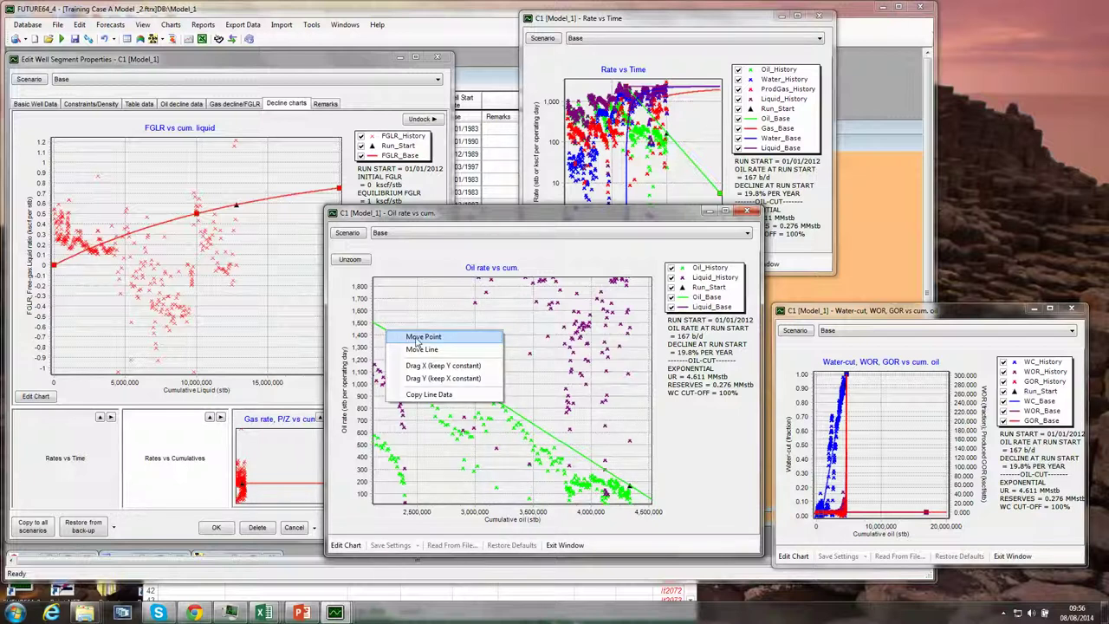
left_click(421, 337)
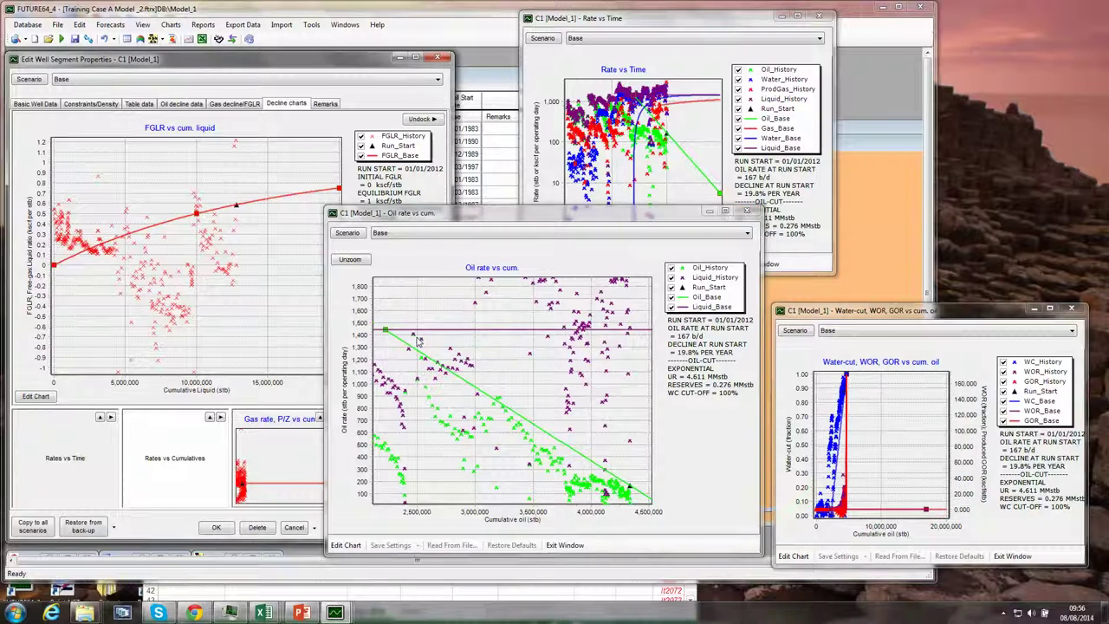
left_click_drag(386, 331, 456, 384)
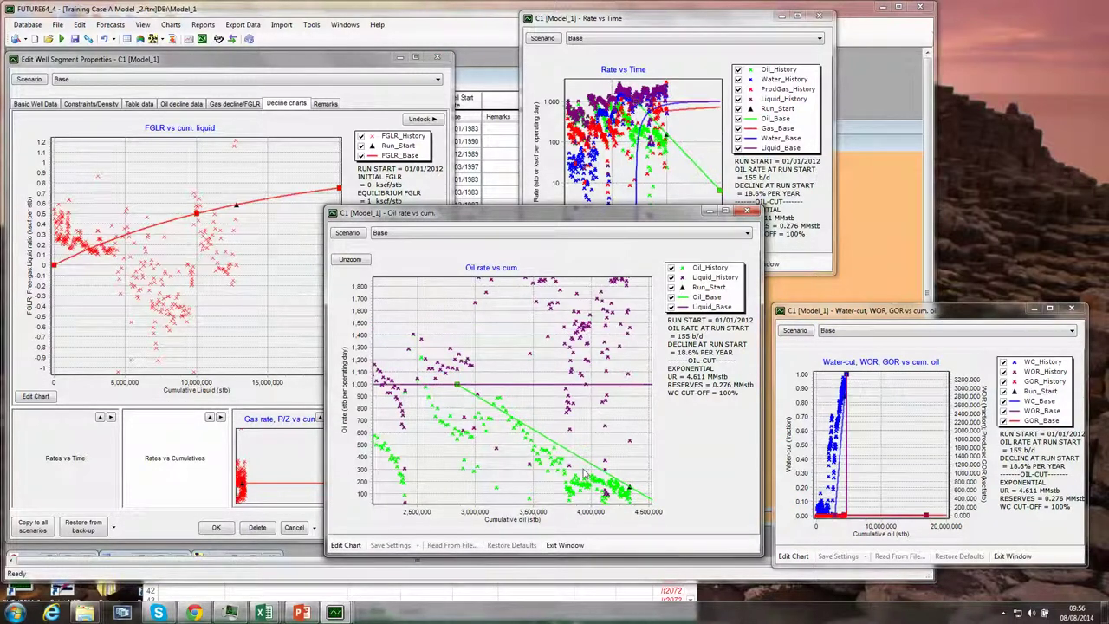
Move the lower end of the oil decline line onto the last history points, for an ultimate recovery of about 4.47 MMstb.
right_click(646, 501)
left_click(631, 507)
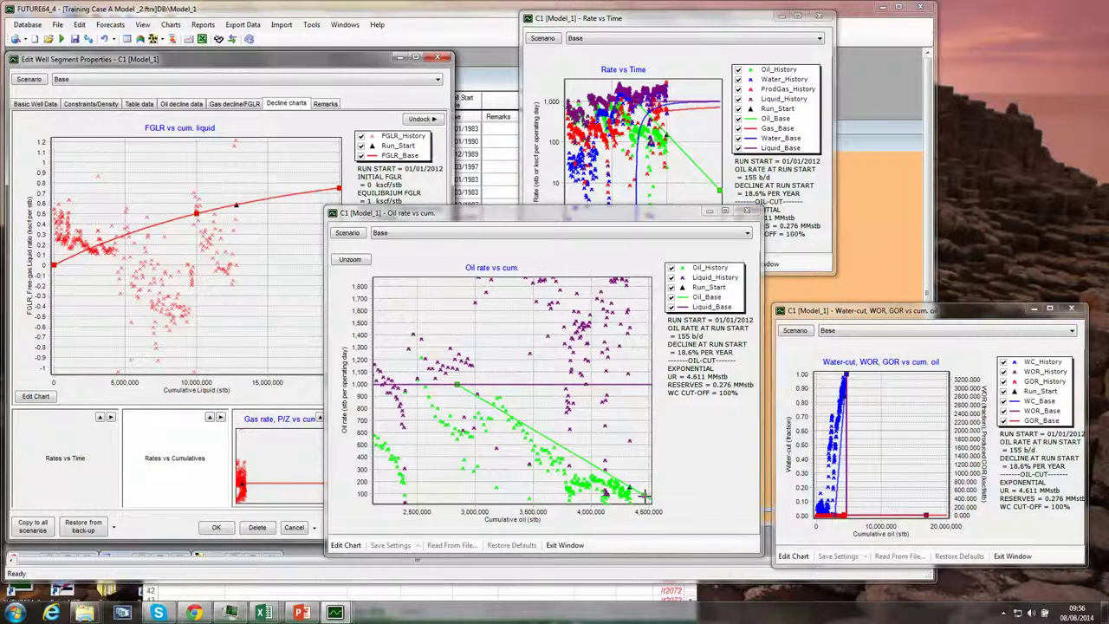
left_click_drag(646, 497, 639, 501)
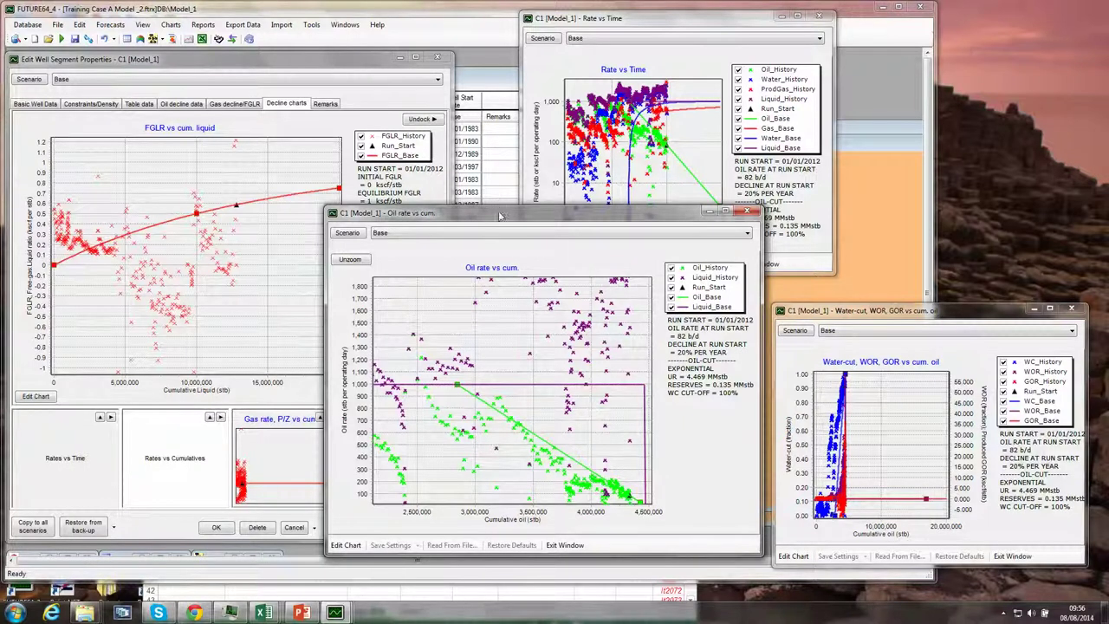
Set the water-cut at prediction start to Honor last prior historical in well C1's oil decline data.
left_click_drag(499, 209, 392, 189)
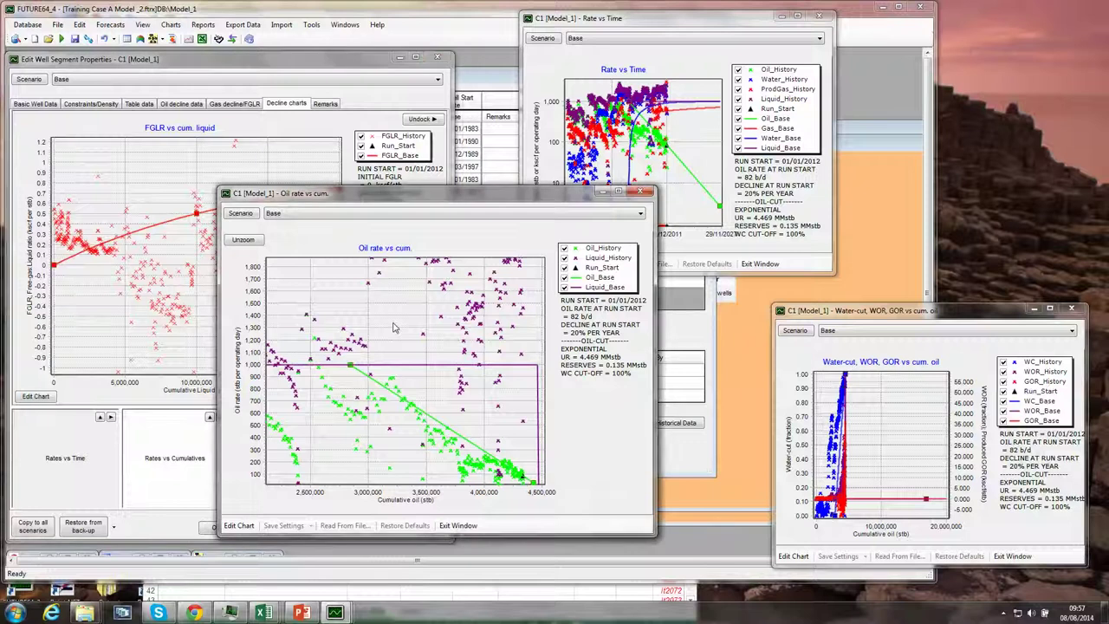
left_click_drag(393, 326, 342, 299)
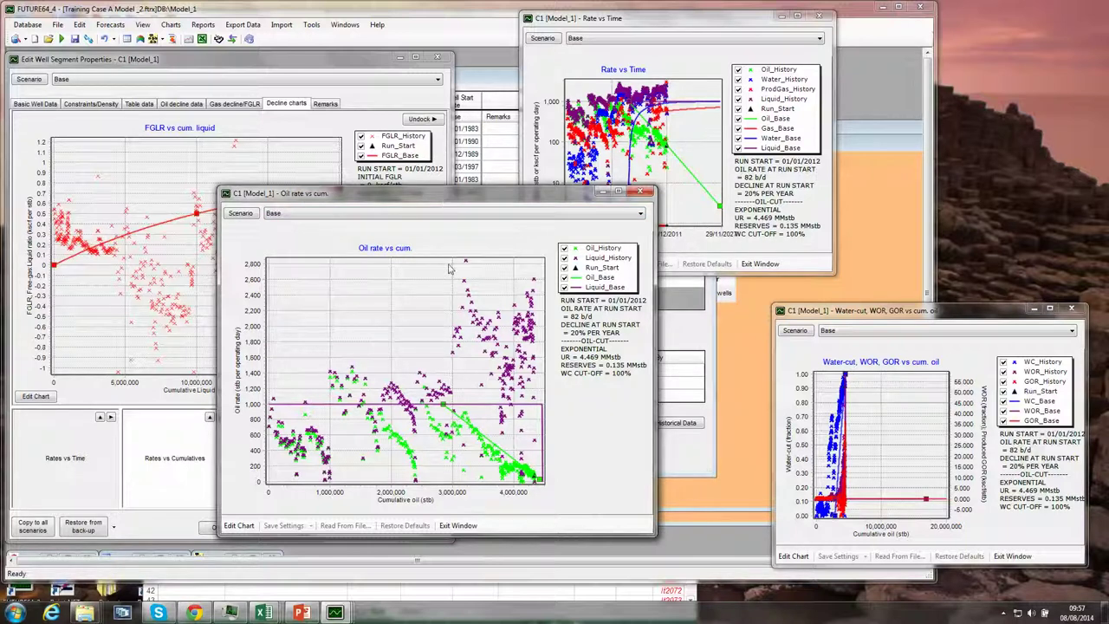
left_click_drag(418, 200, 468, 210)
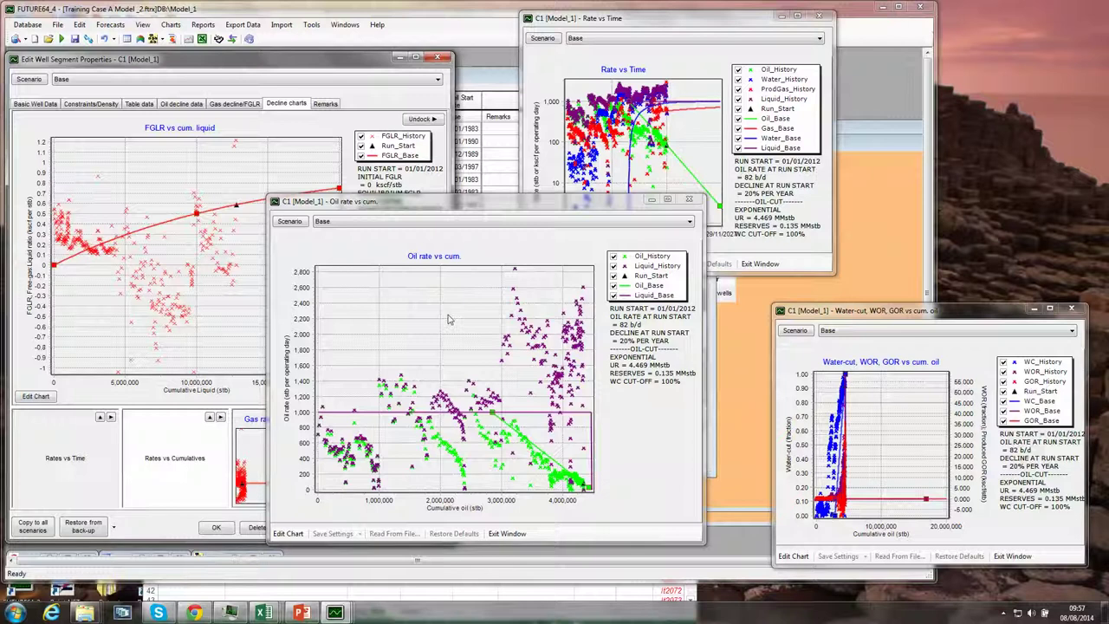
left_click(201, 105)
left_click(457, 202)
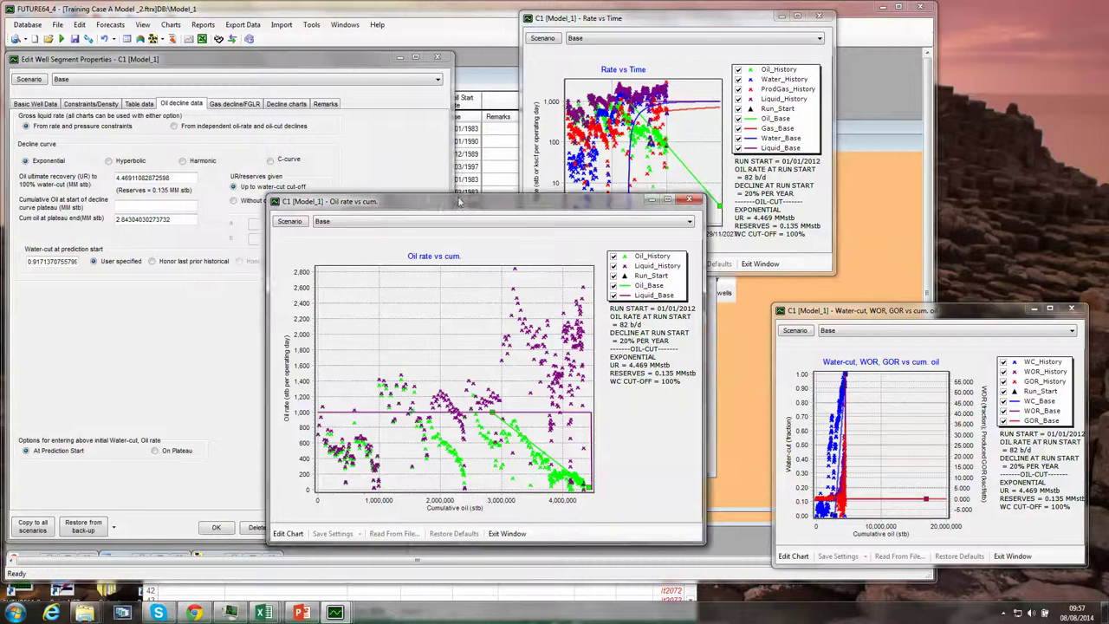
left_click_drag(460, 202, 507, 187)
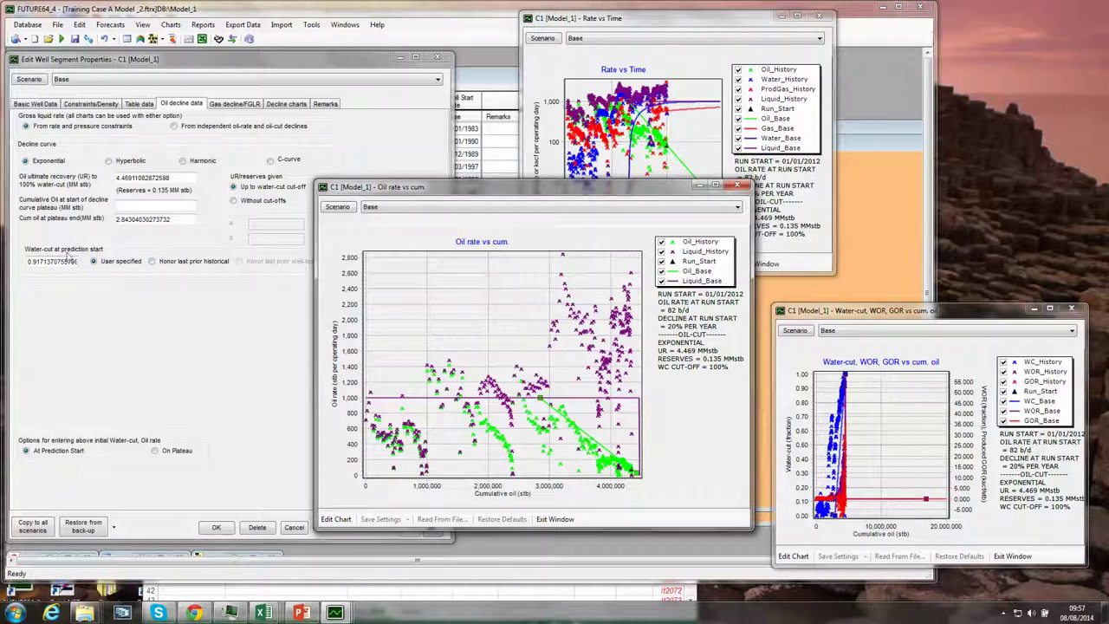
left_click(152, 262)
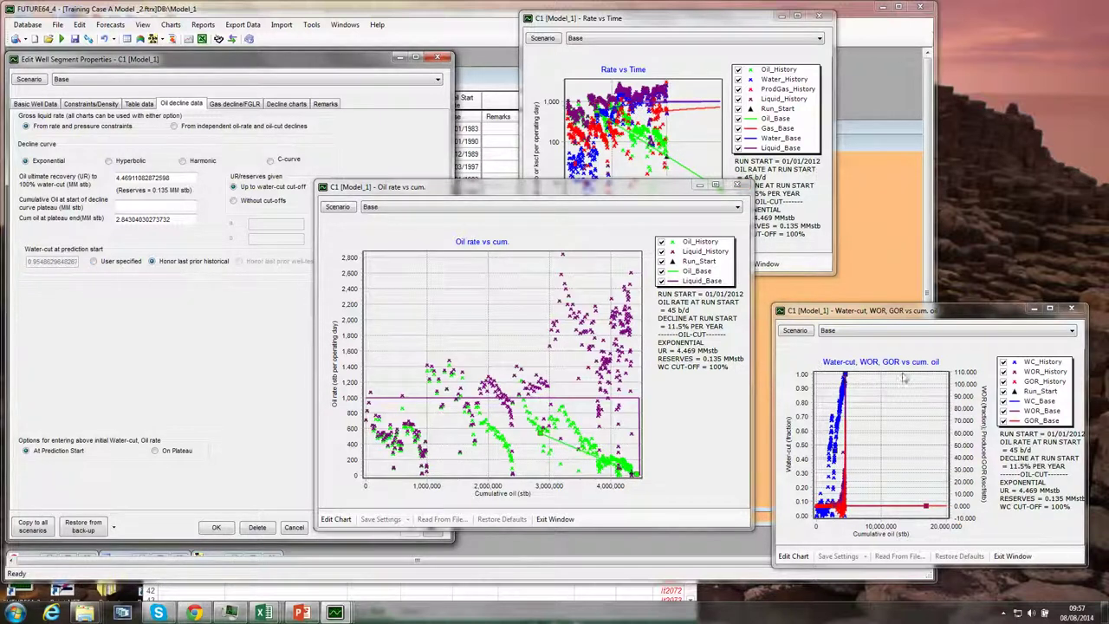
Move the upper end of the water-cut line along the late water-cut history, for an ultimate recovery of about 4.52 MMstb.
left_click(1050, 309)
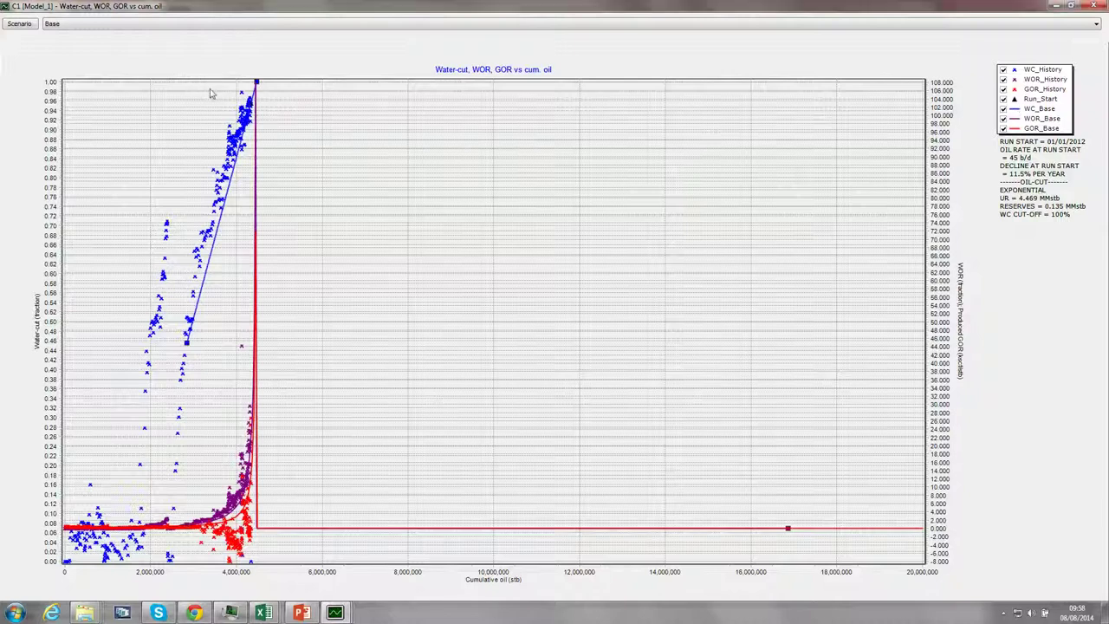
left_click_drag(206, 80, 322, 156)
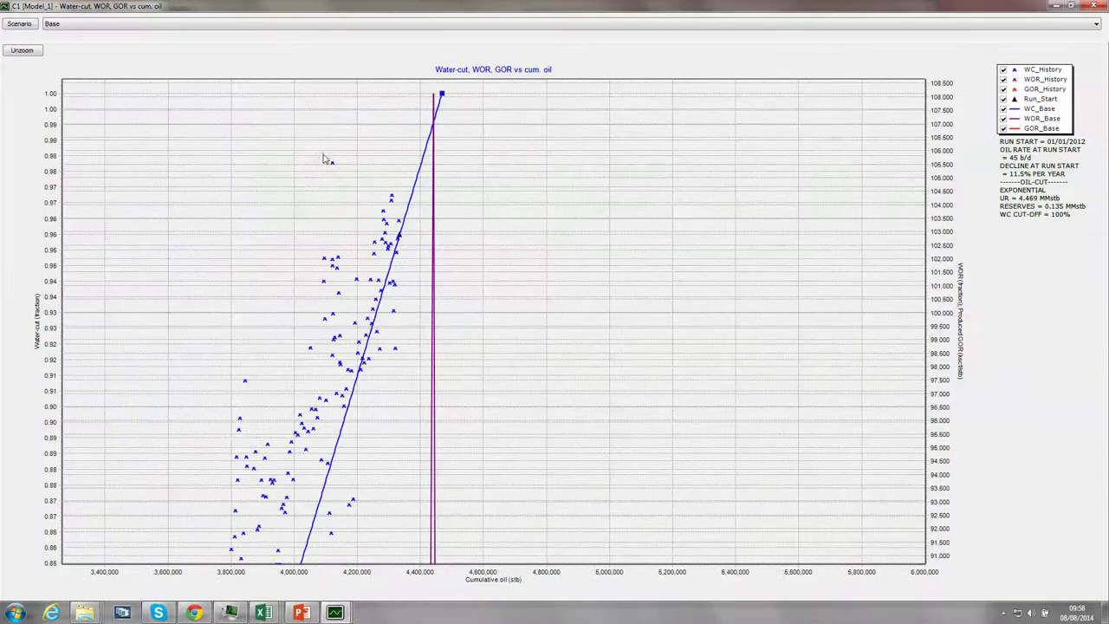
mouse_move(442, 92)
left_click(442, 92)
mouse_move(444, 98)
mouse_move(443, 97)
left_mouse_down()
mouse_move(509, 143)
mouse_move(477, 105)
mouse_move(452, 108)
left_mouse_up()
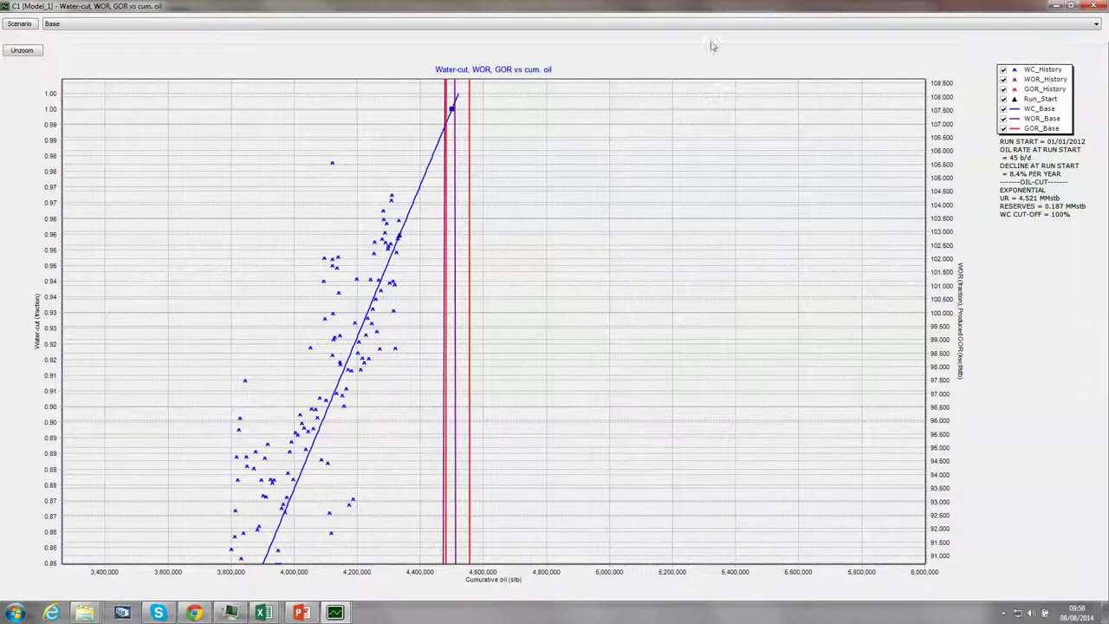
double_click(849, 6)
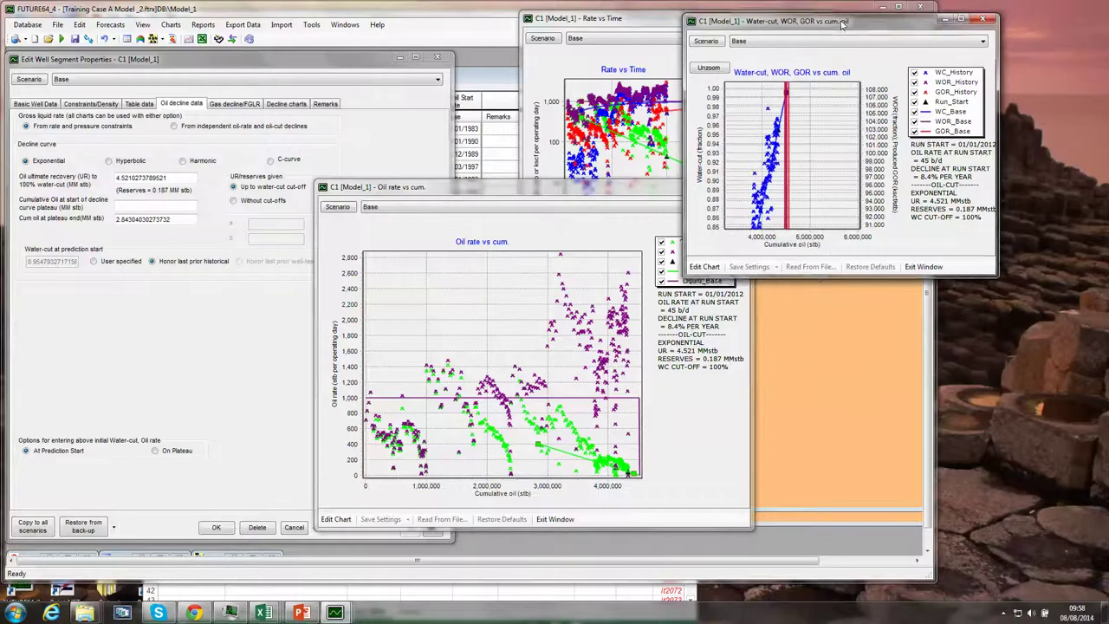
left_click_drag(849, 22, 817, 41)
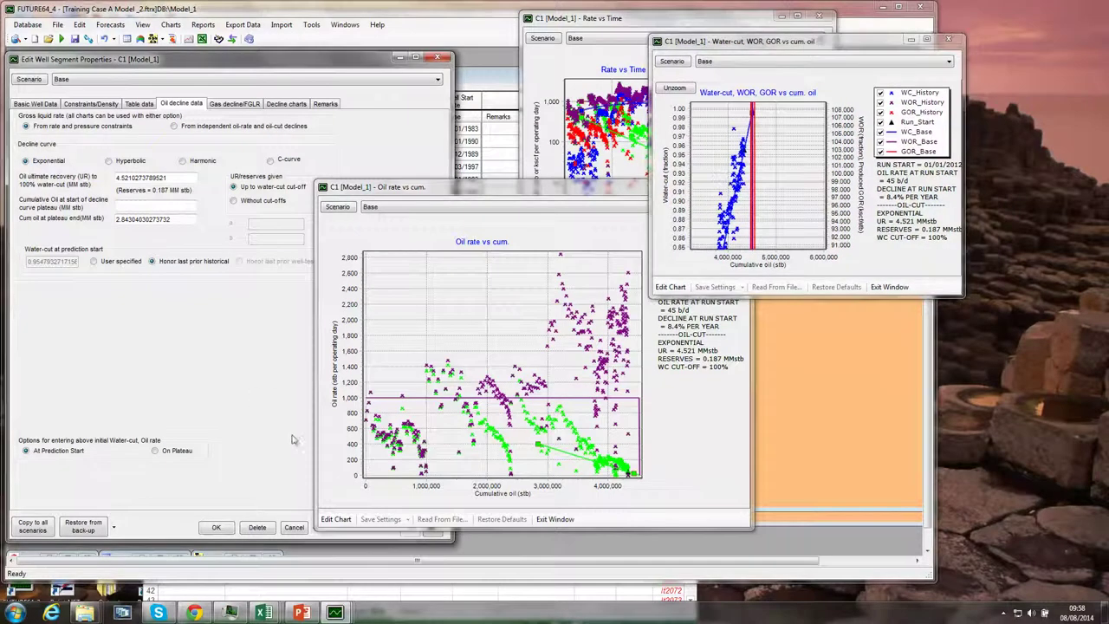
Set the water-cut at prediction start to User specified and derive the gross liquid rate from independent oil-rate and oil-cut declines.
left_click(93, 262)
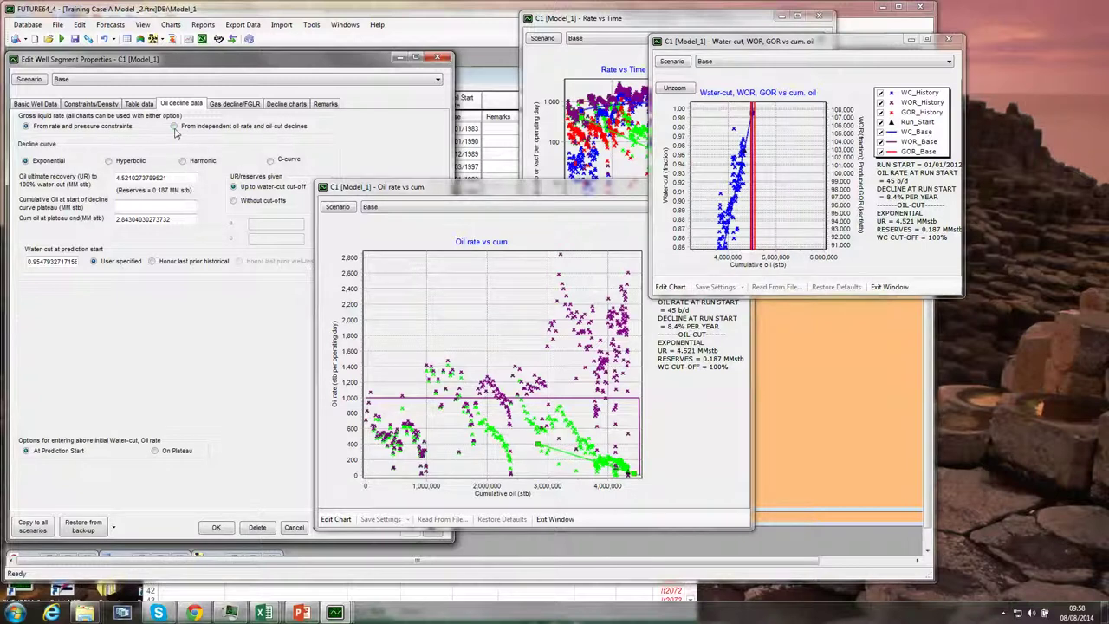
left_click(175, 127)
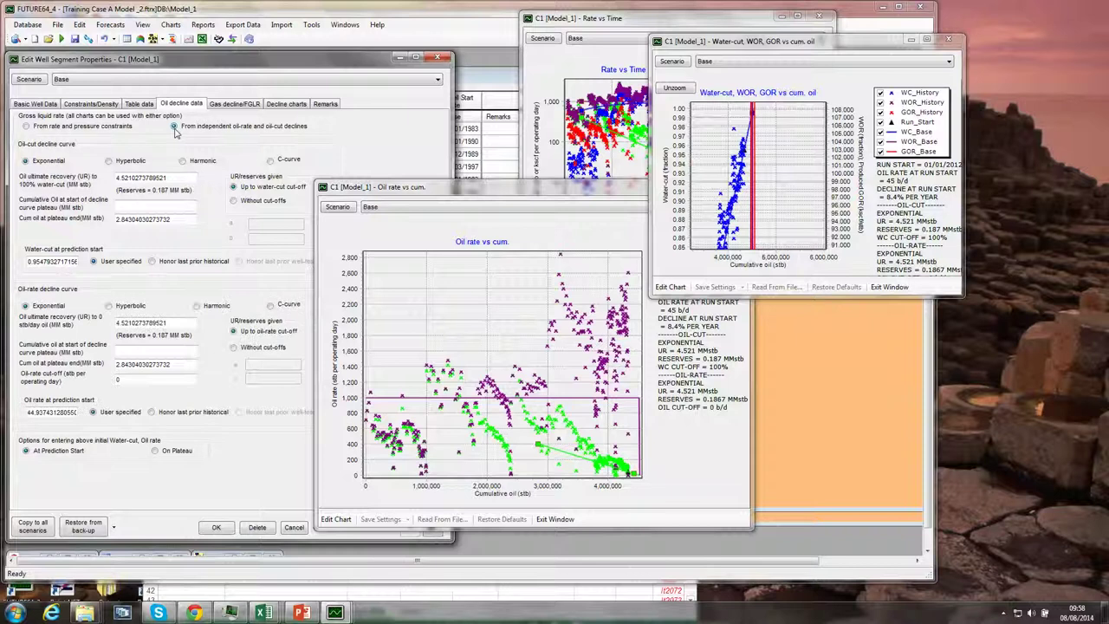
Move the start point of the oil-rate decline line down the late oil history to about 3.54 MMstb cumulative oil.
left_click(538, 446)
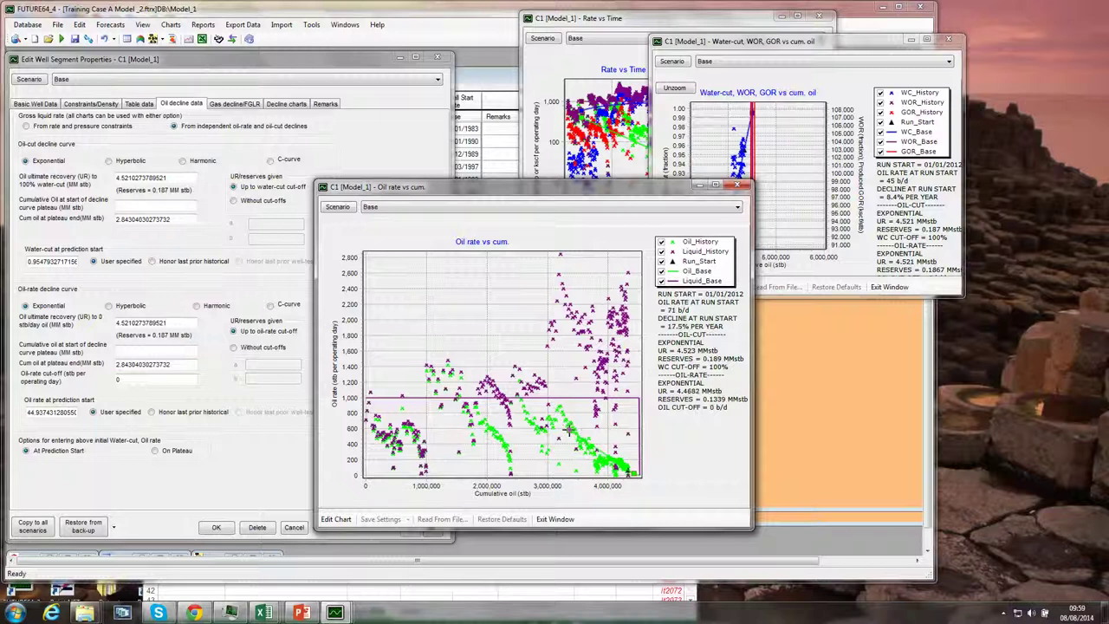
left_click(563, 430)
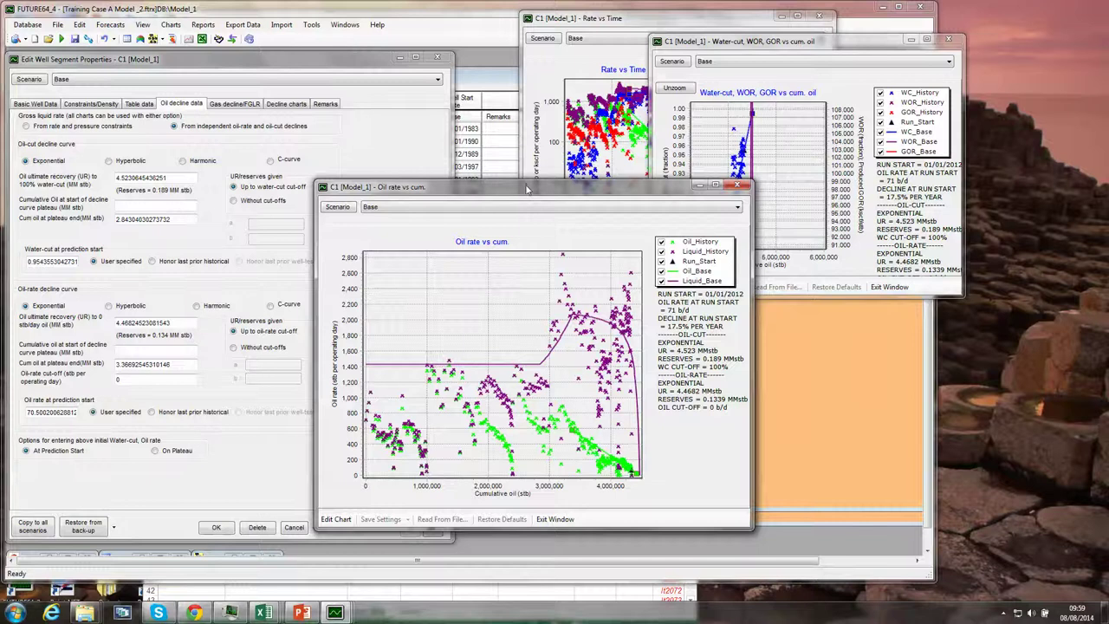
left_click_drag(527, 189, 426, 148)
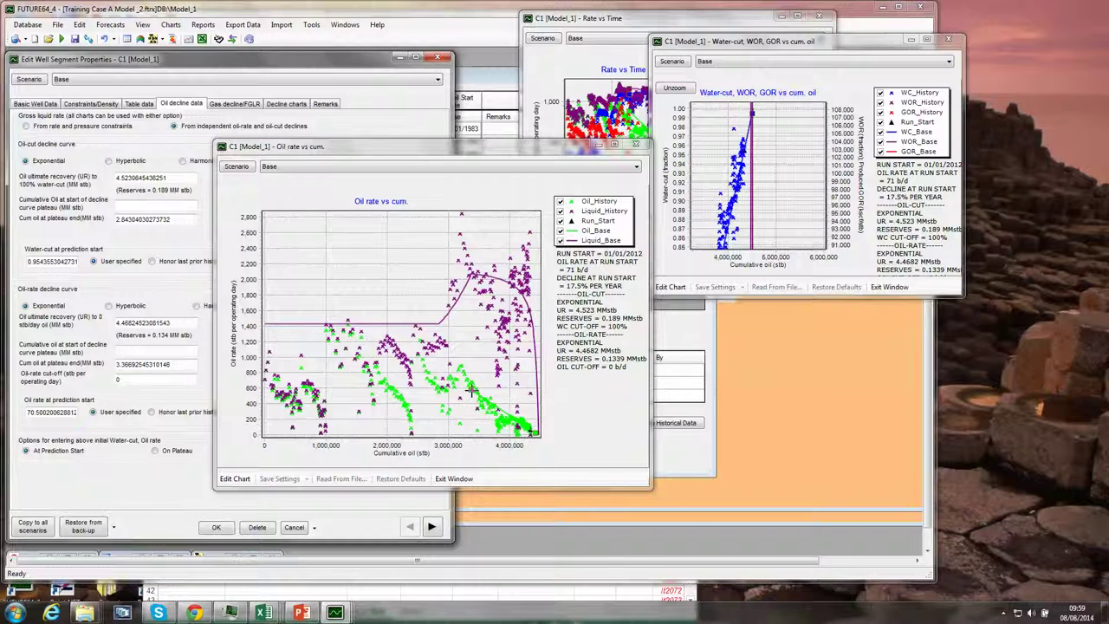
left_click_drag(472, 390, 482, 393)
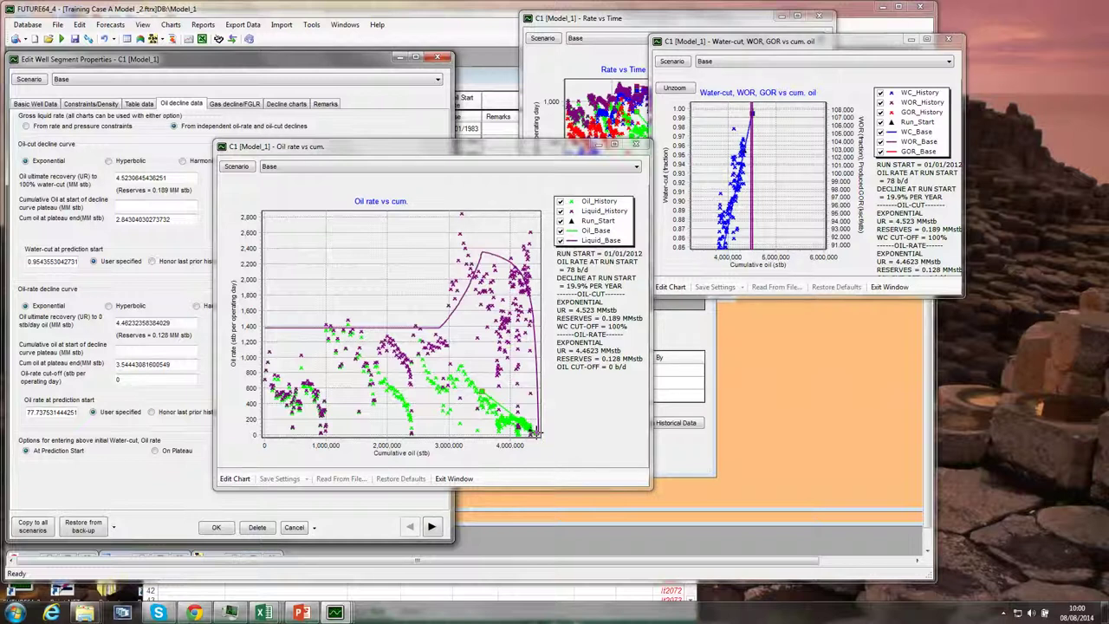
Move the oil-rate line's lower end to about 4.89 MMstb ultimate recovery, bring it back to about 4.47 MMstb, and accept the well properties.
left_click_drag(537, 432, 541, 423)
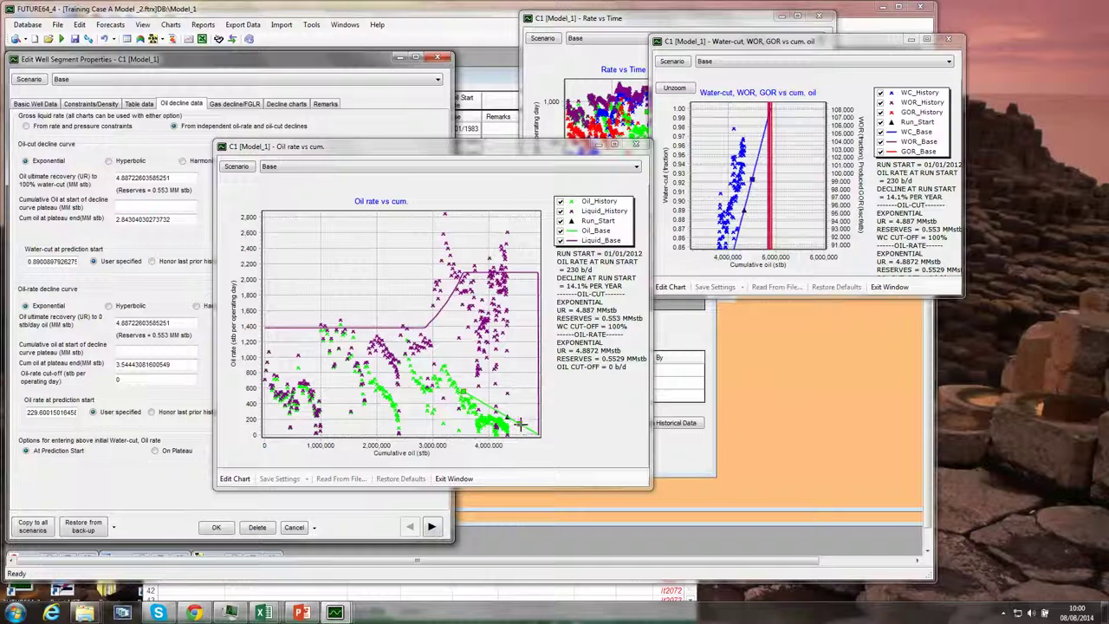
left_click_drag(518, 423, 520, 442)
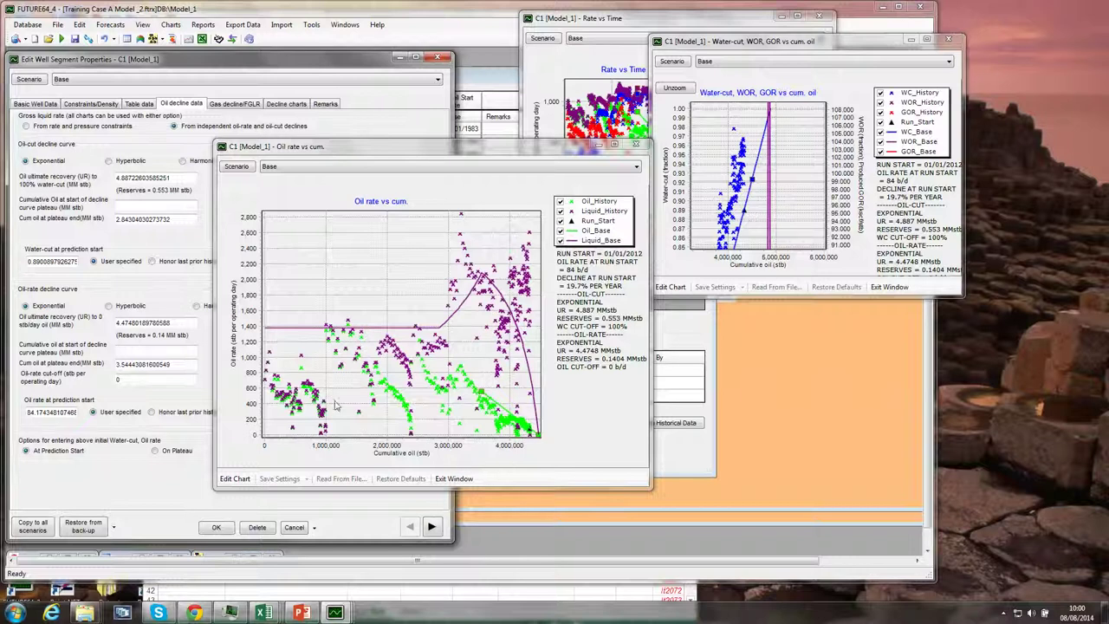
left_click(217, 528)
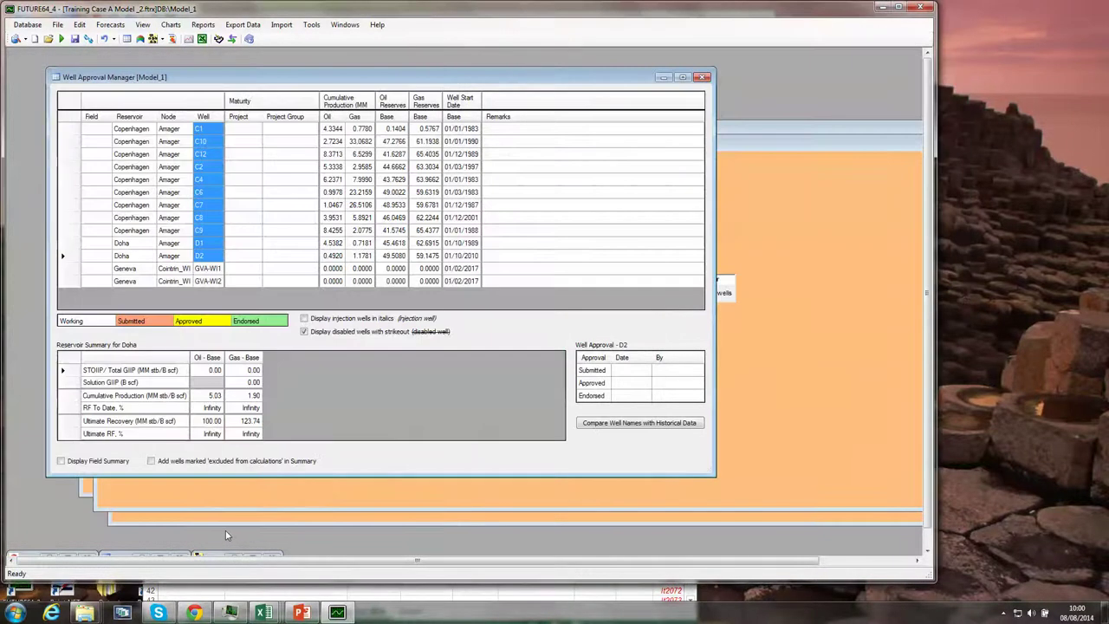
Switch Allow Rate Decline to Change Cut Decline off and on again in the interactive decline chart options, and accept them.
left_click(311, 25)
left_click(351, 124)
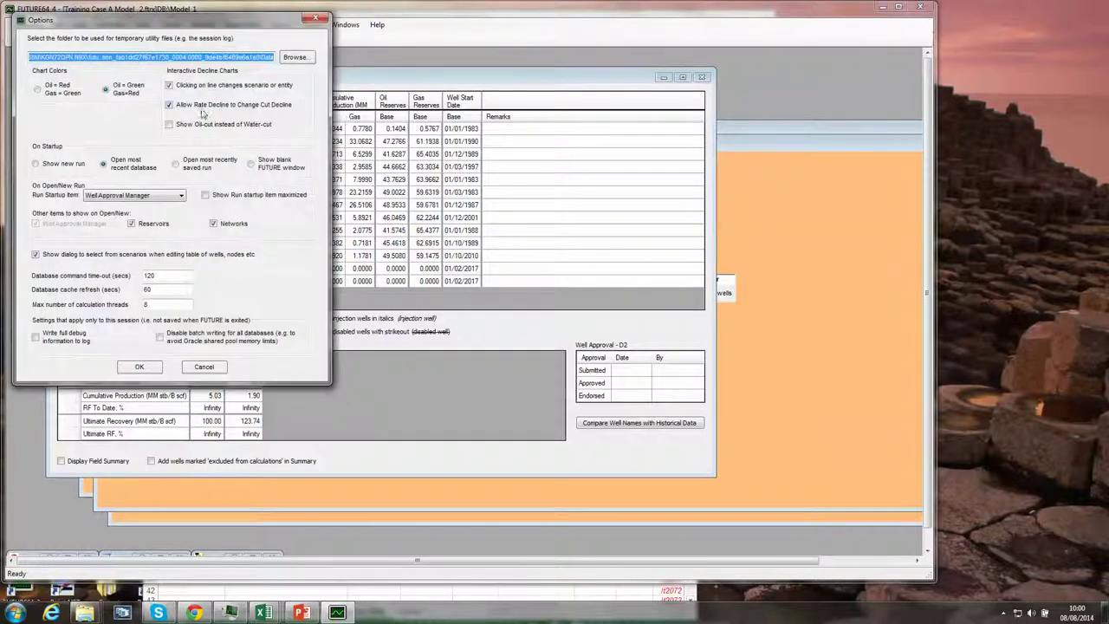
left_click(169, 104)
left_click(170, 105)
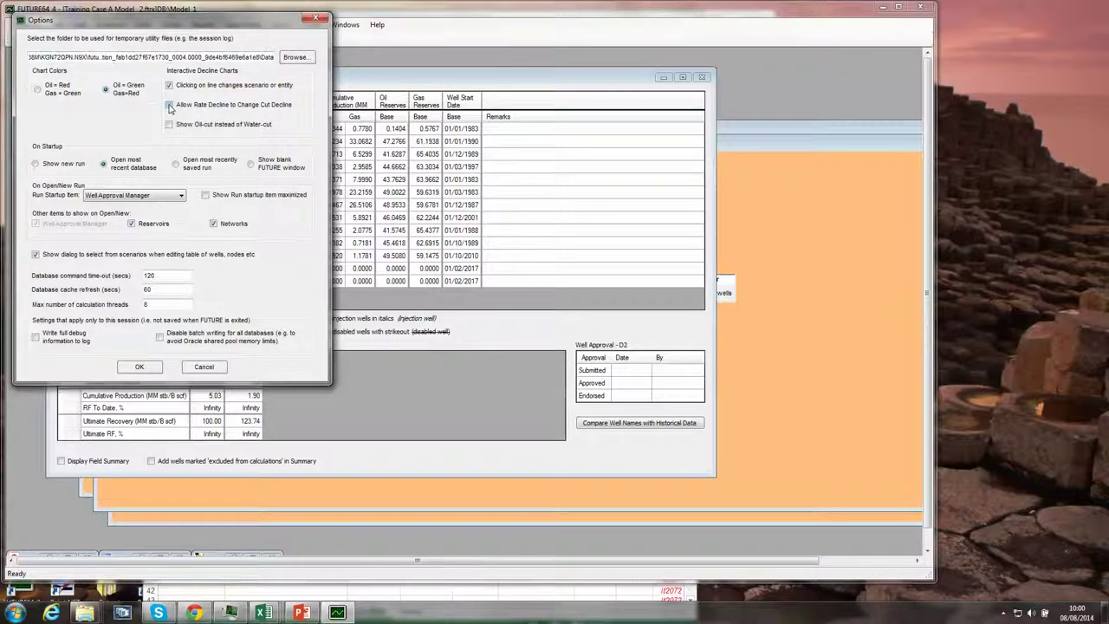
left_click(141, 368)
Reopen the selected wells for editing, adjust C1's oil-rate line end to about 4.5 MMstb ultimate recovery, and accept the properties.
right_click(217, 132)
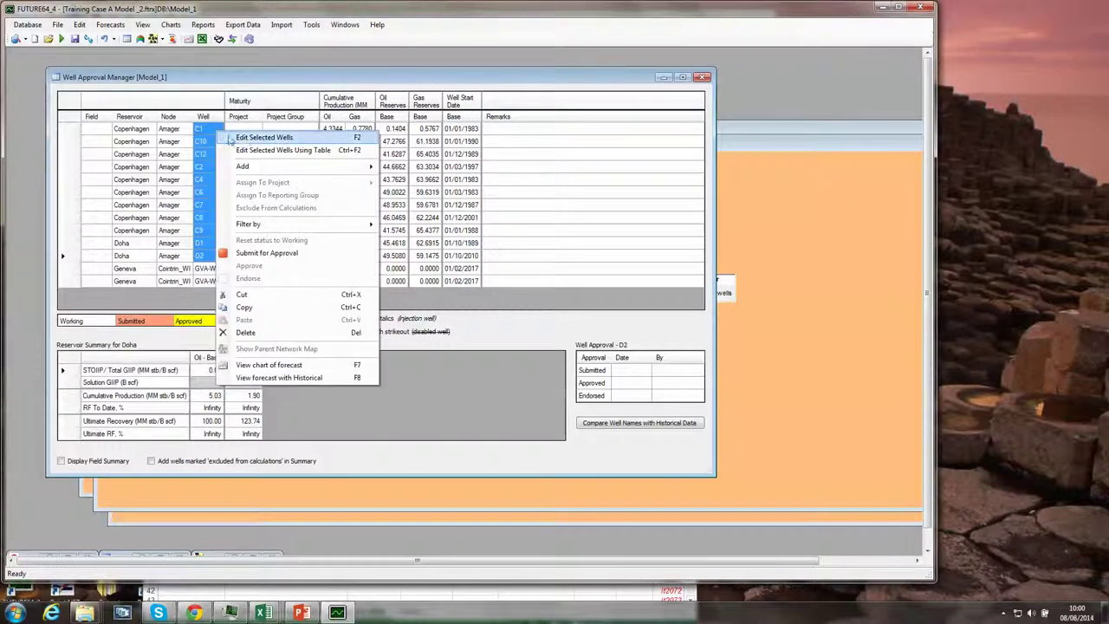
left_click(246, 138)
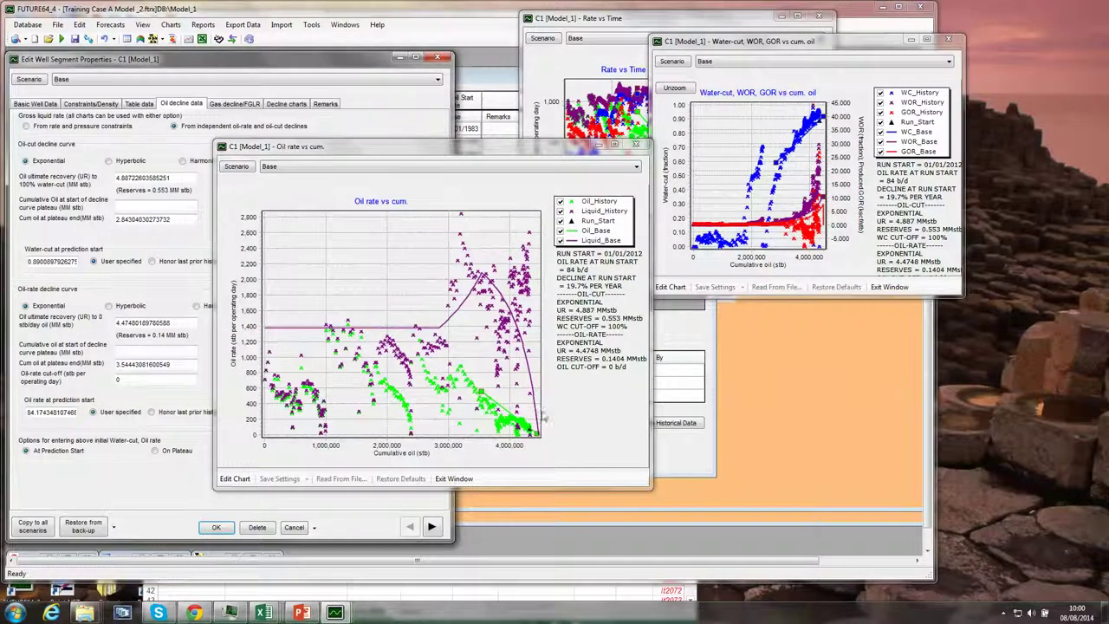
left_click_drag(539, 441, 545, 426)
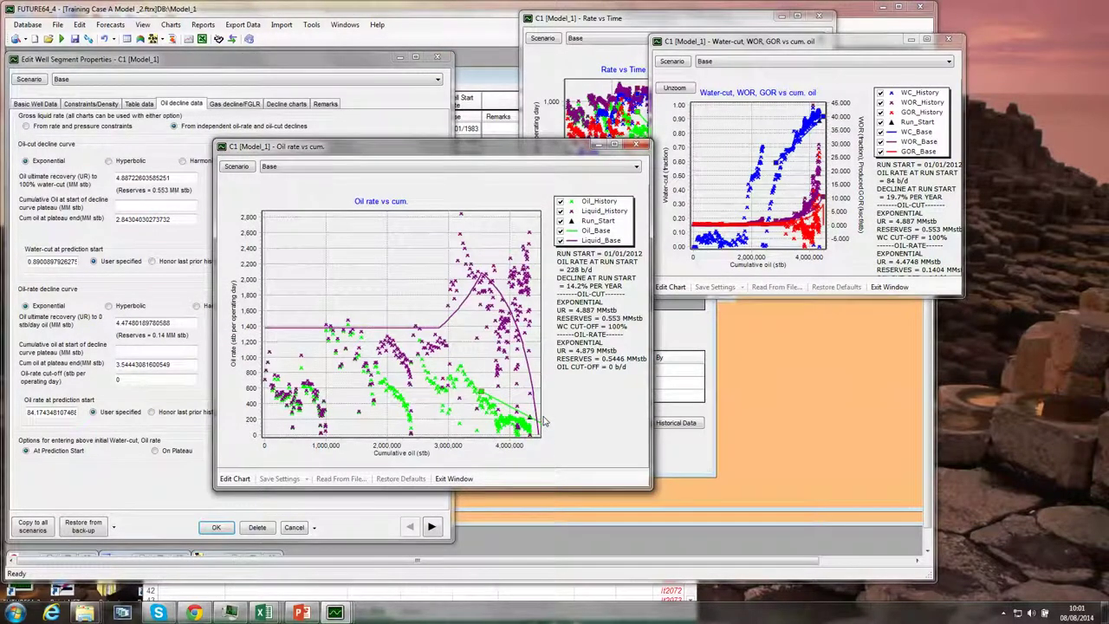
left_click_drag(545, 419, 538, 448)
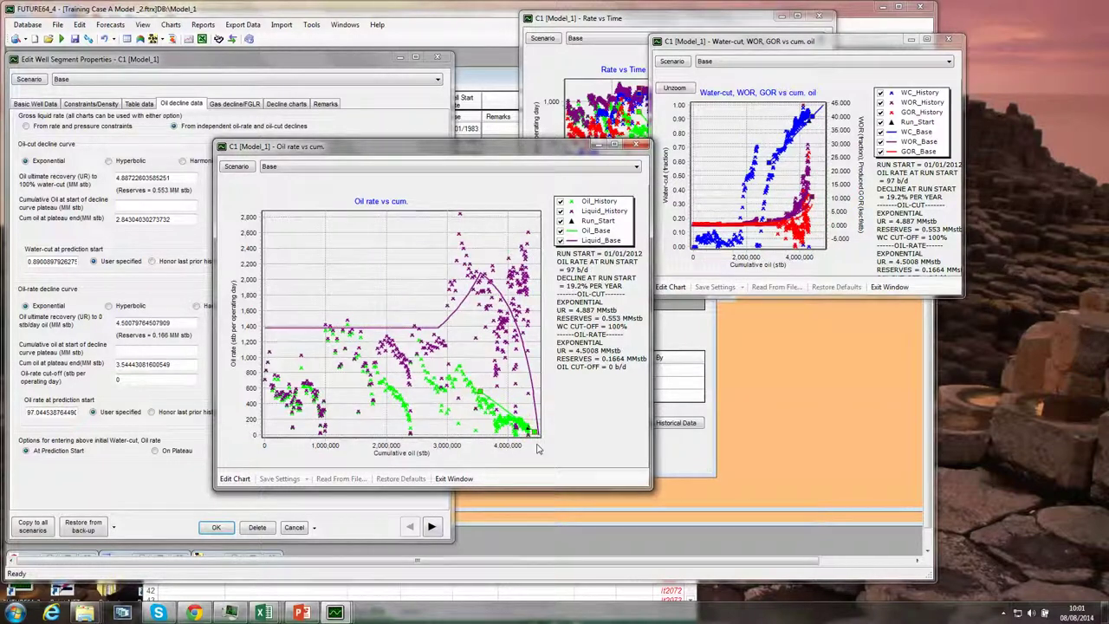
left_click(217, 528)
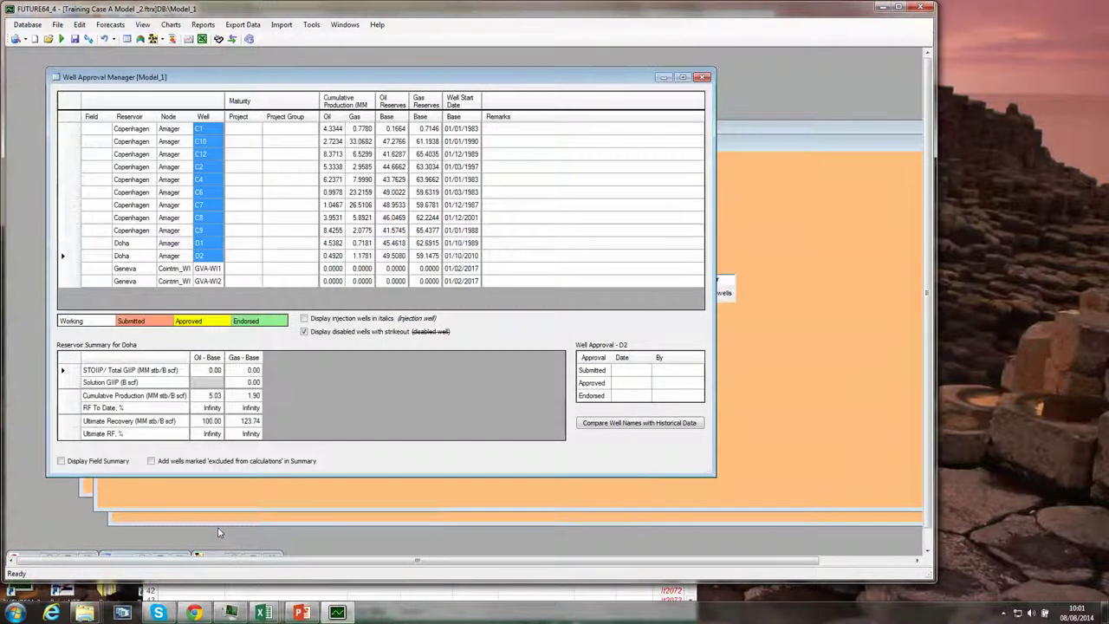